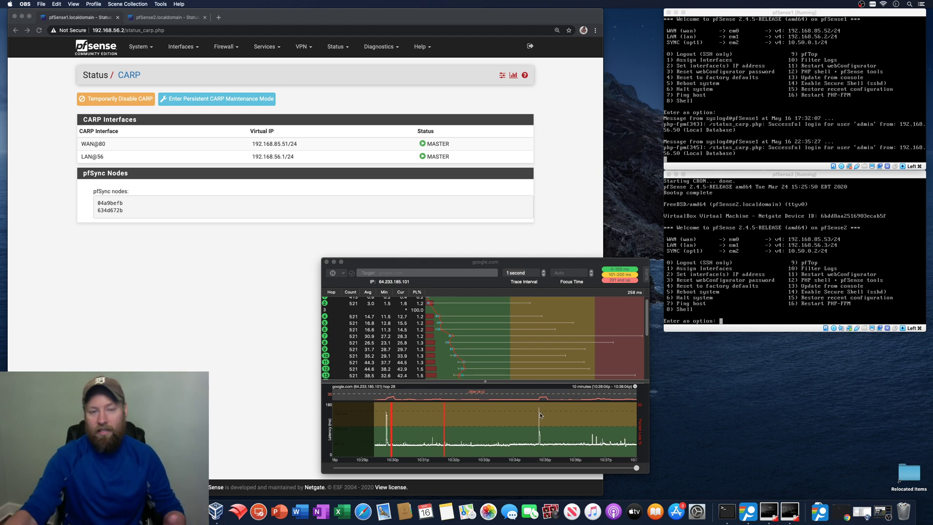
- Bring the PingPlotter google.com trace forward to watch latency and packet loss
{"action": "mouse_move", "coordinate": [541, 415]}
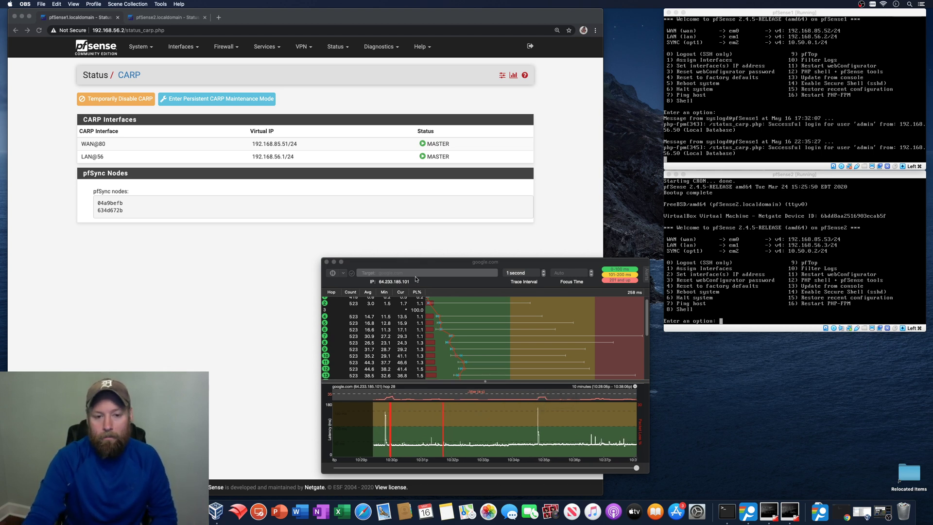
{"action": "left_click", "coordinate": [414, 264]}
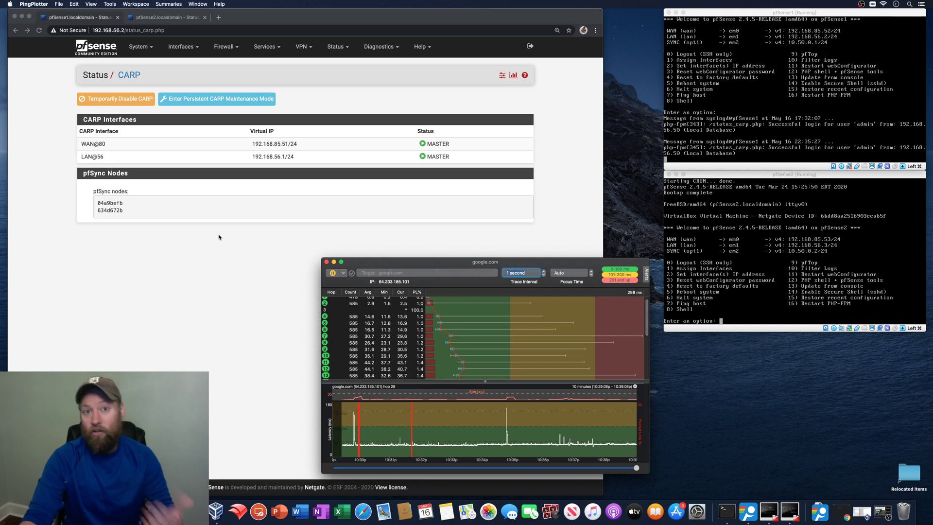
- Check the pfSense2 tab's CARP status, with WAN and LAN as BACKUP, then return to PingPlotter
{"action": "left_click", "coordinate": [173, 270]}
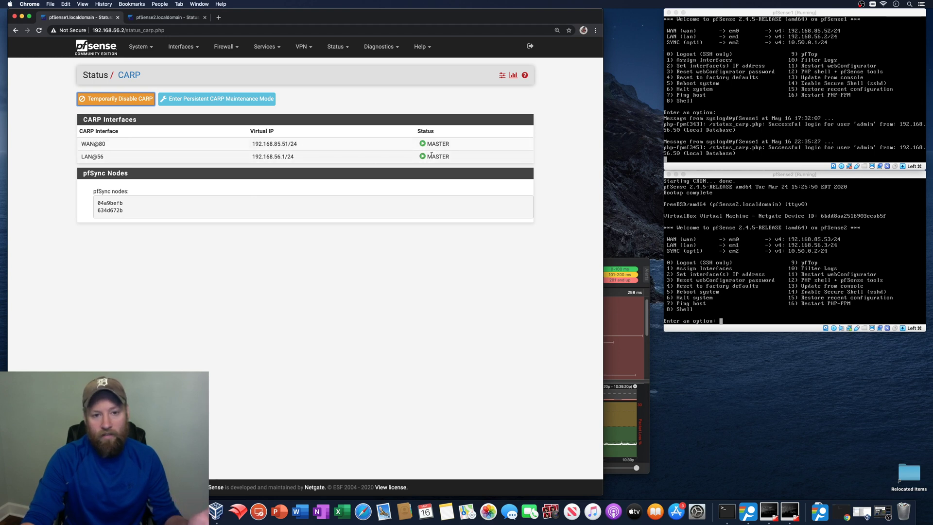
{"action": "left_click", "coordinate": [156, 18]}
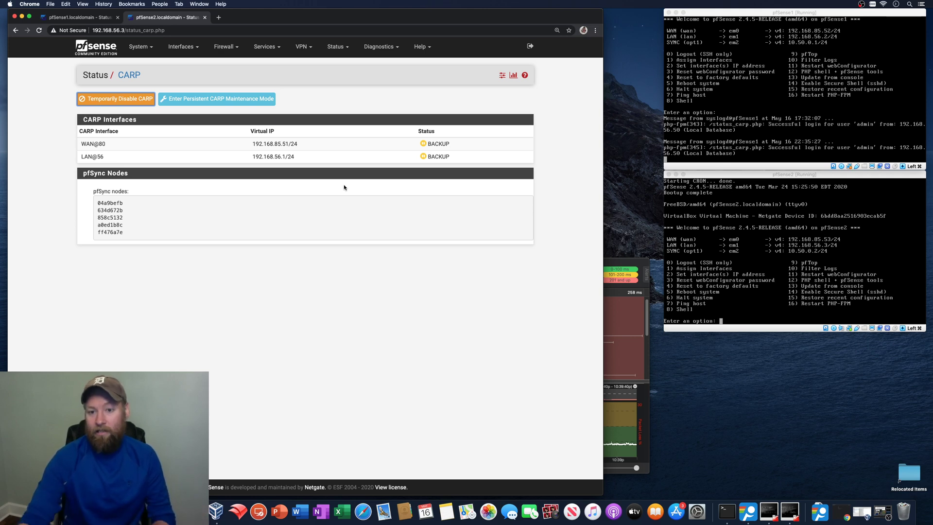
{"action": "left_click", "coordinate": [613, 262]}
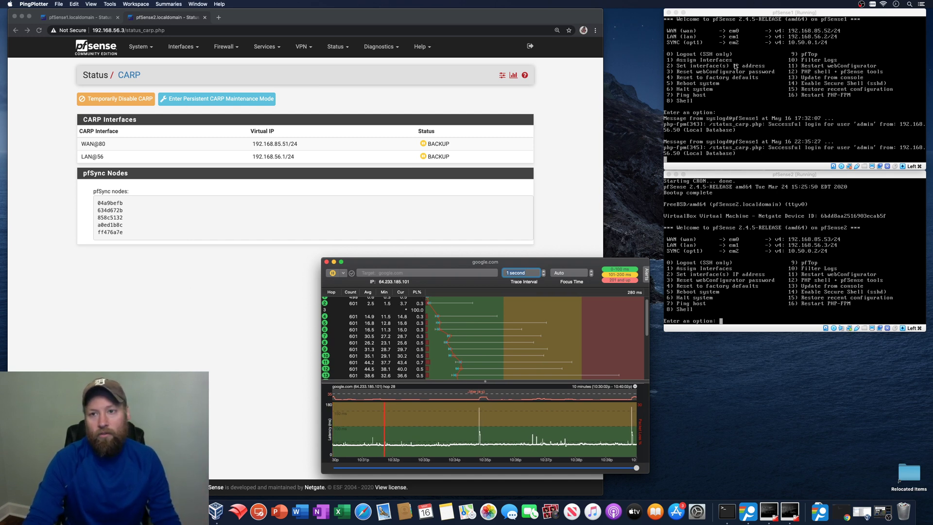
- Halt pfSense1 from its VirtualBox console with option 6, confirming with y
{"action": "left_click", "coordinate": [735, 18]}
{"action": "key", "text": "Return"}
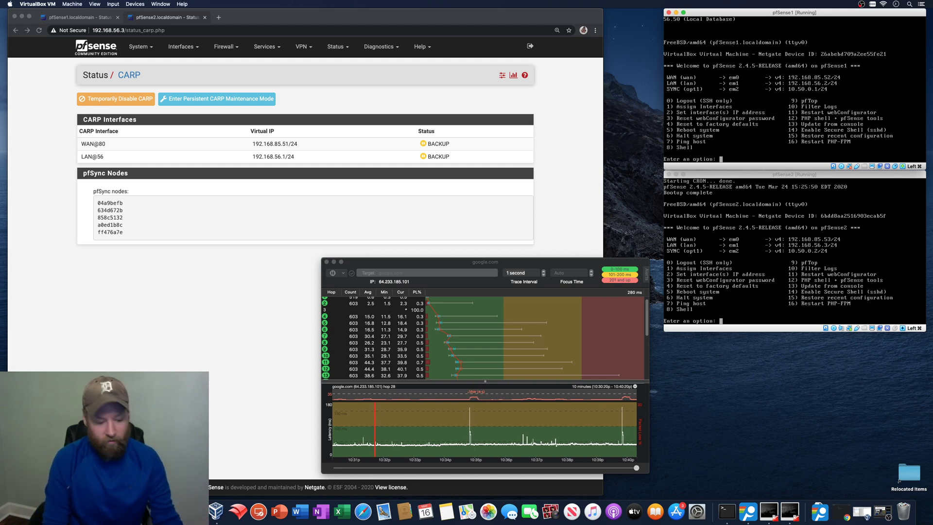
{"action": "type", "text": "6"}
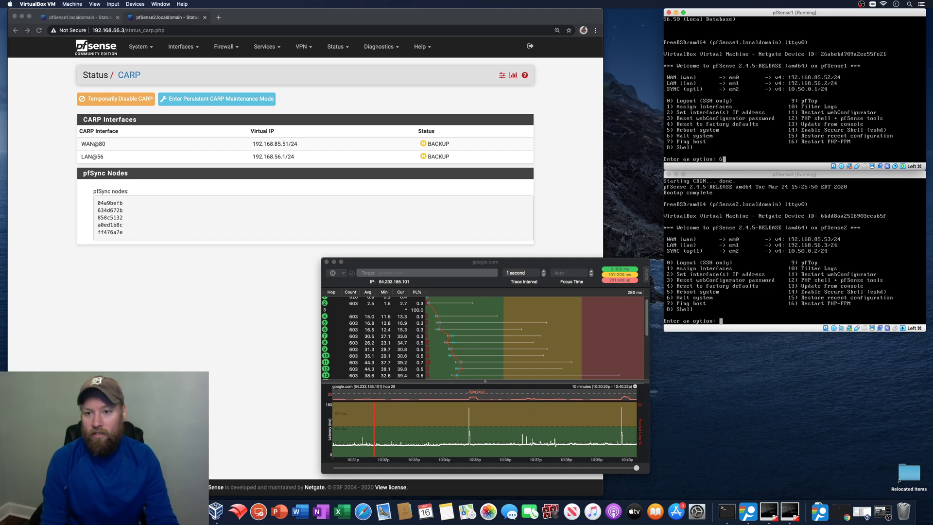
{"action": "key", "text": "Return"}
{"action": "type", "text": "y"}
{"action": "key", "text": "Return"}
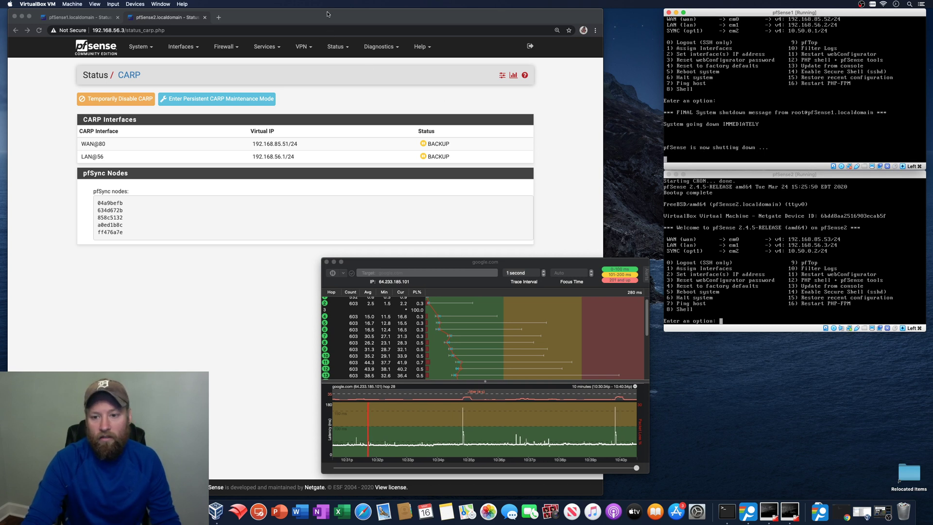
- Get past the certificate warning, log in to pfSense2 as admin, and confirm CARP shows WAN and LAN as MASTER
{"action": "left_click", "coordinate": [293, 14]}
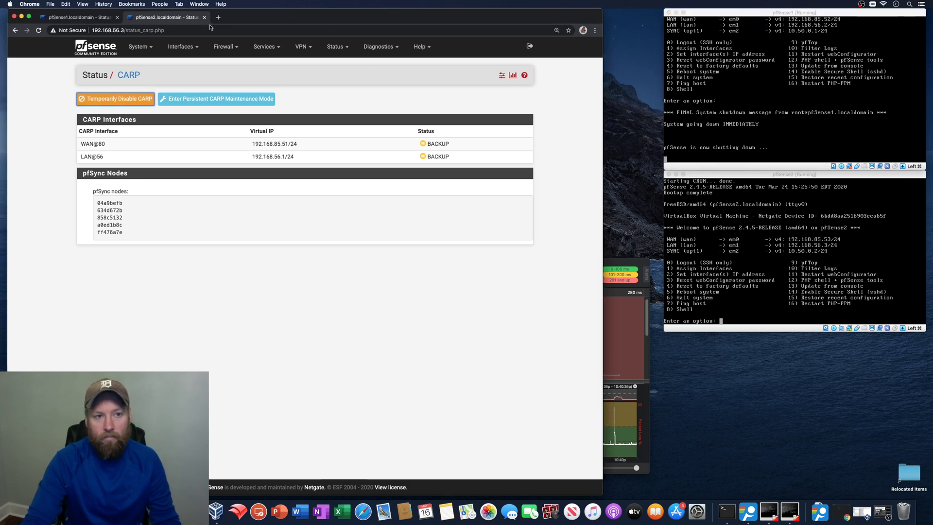
{"action": "left_click", "coordinate": [39, 31]}
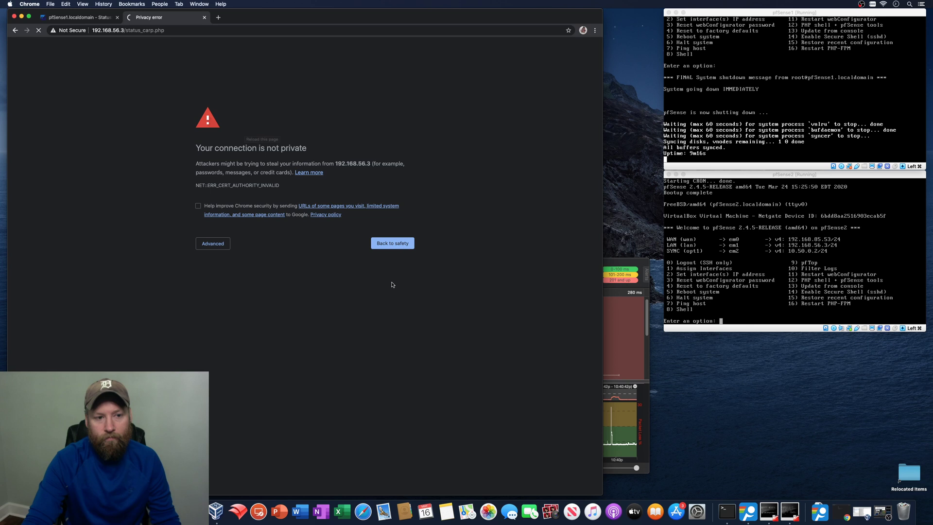
{"action": "left_click", "coordinate": [213, 243]}
{"action": "left_click", "coordinate": [232, 300]}
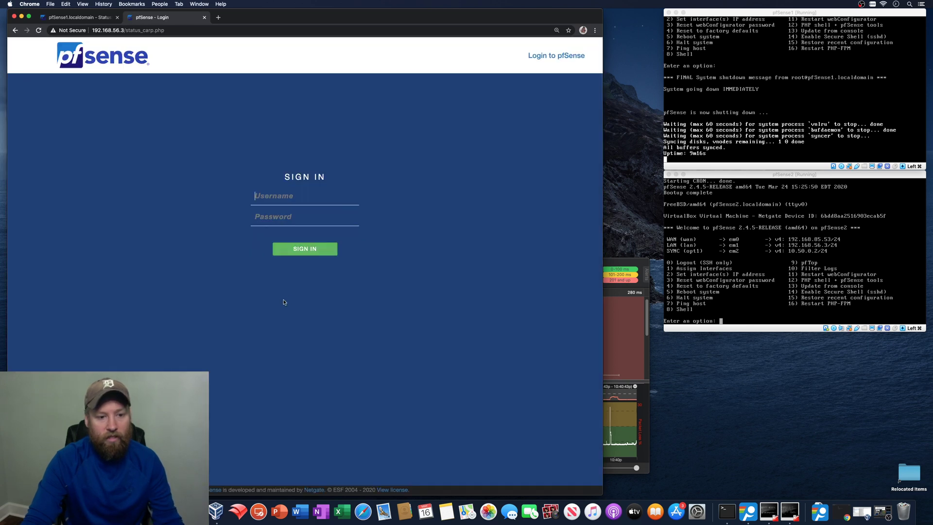
{"action": "type", "text": "admin"}
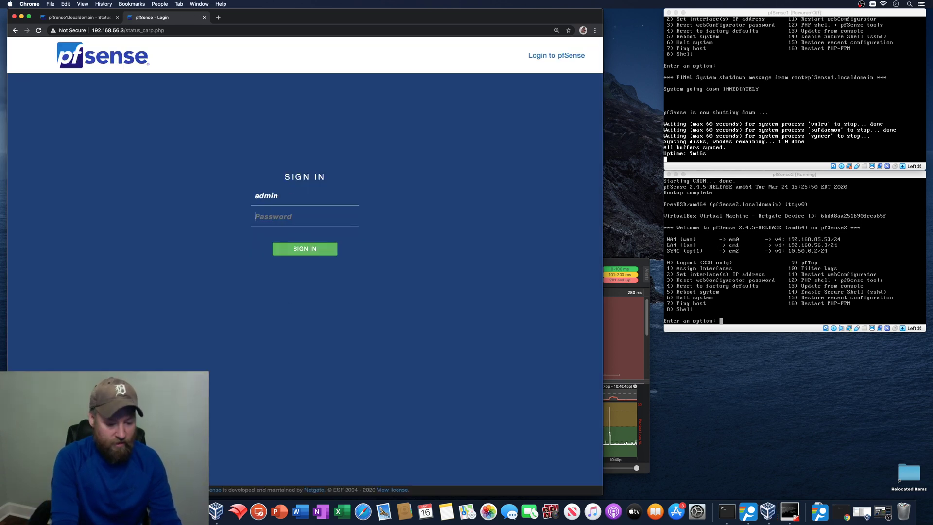
{"action": "key", "text": "Tab"}
{"action": "type", "text": "********"}
{"action": "key", "text": "Return"}
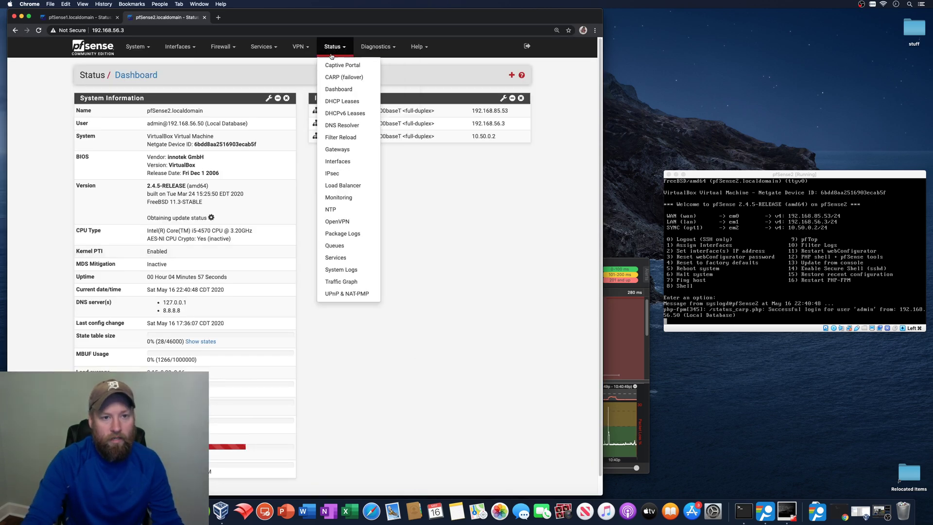
{"action": "left_click", "coordinate": [343, 77]}
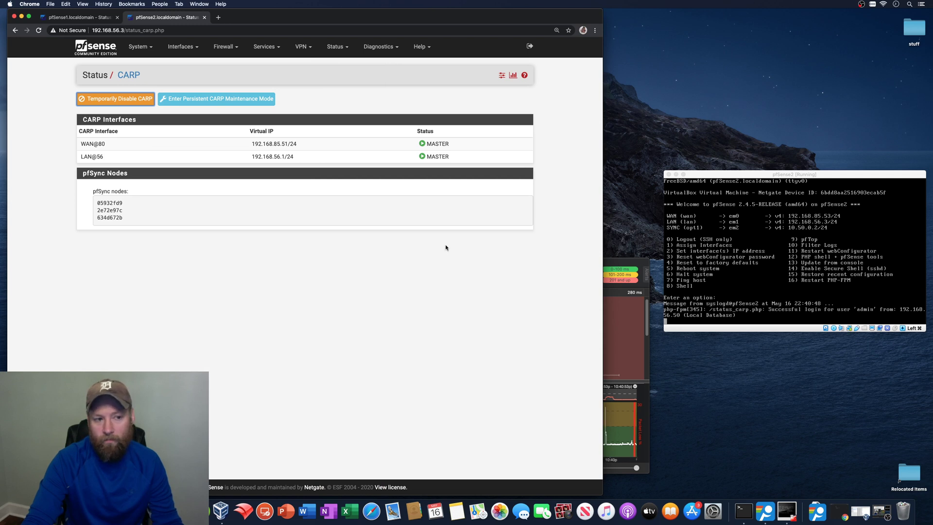
{"action": "left_click", "coordinate": [612, 263]}
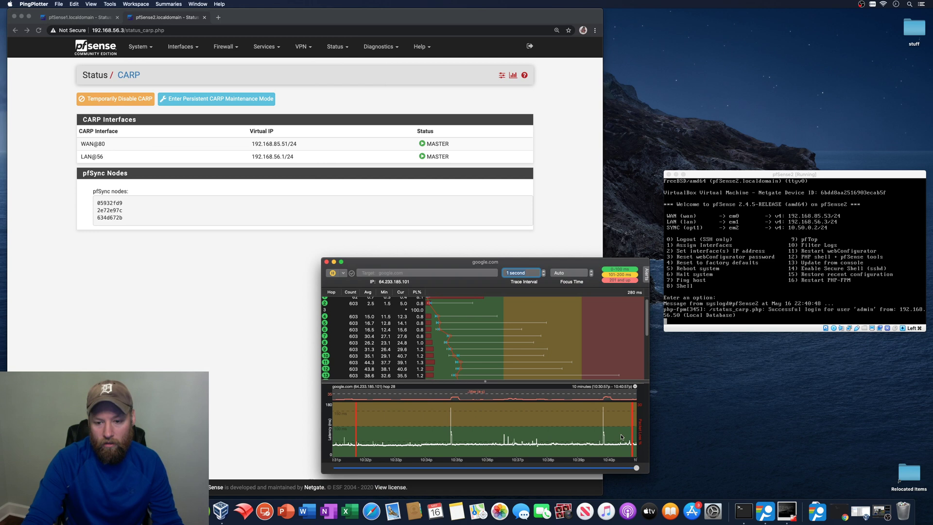
- Refresh the pfSense2 console menu, view pfSense1's CARP status tab, then return to the ping trace
{"action": "mouse_move", "coordinate": [622, 434]}
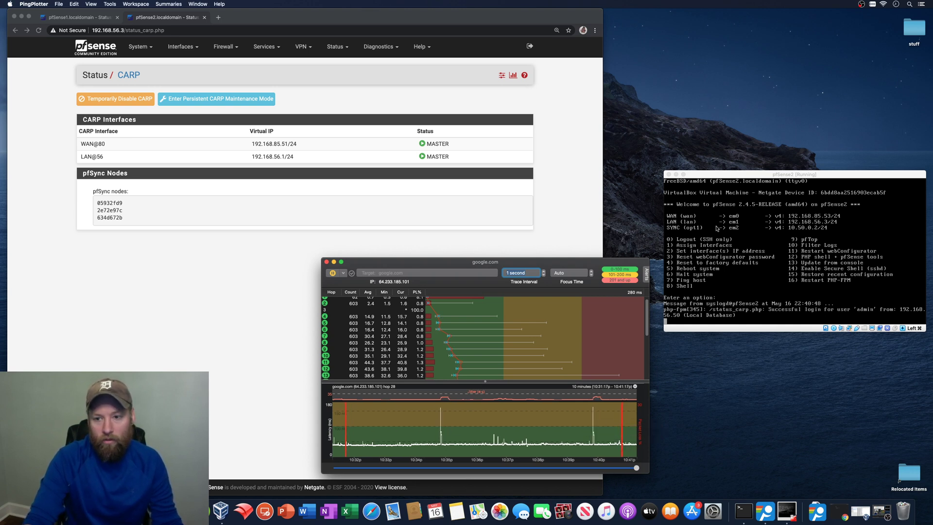
{"action": "left_click", "coordinate": [737, 176]}
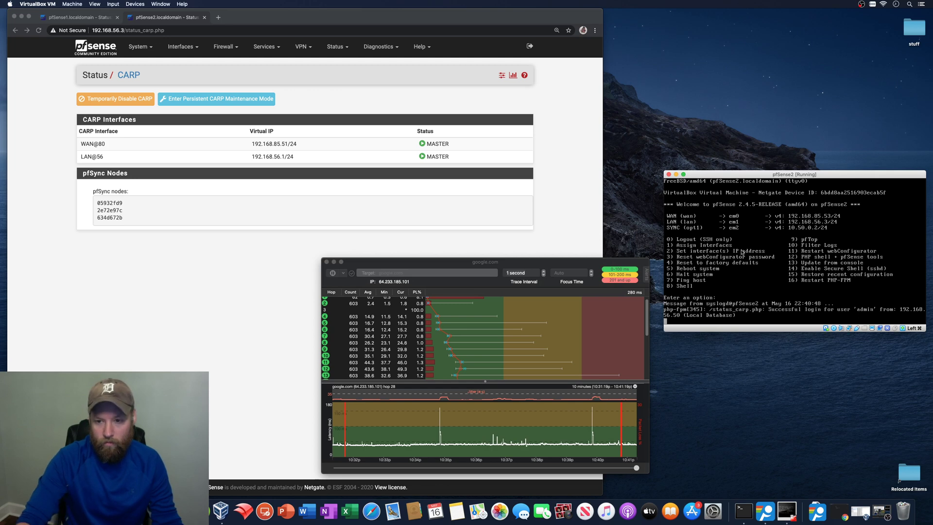
{"action": "key", "text": "Return"}
{"action": "left_click", "coordinate": [166, 286]}
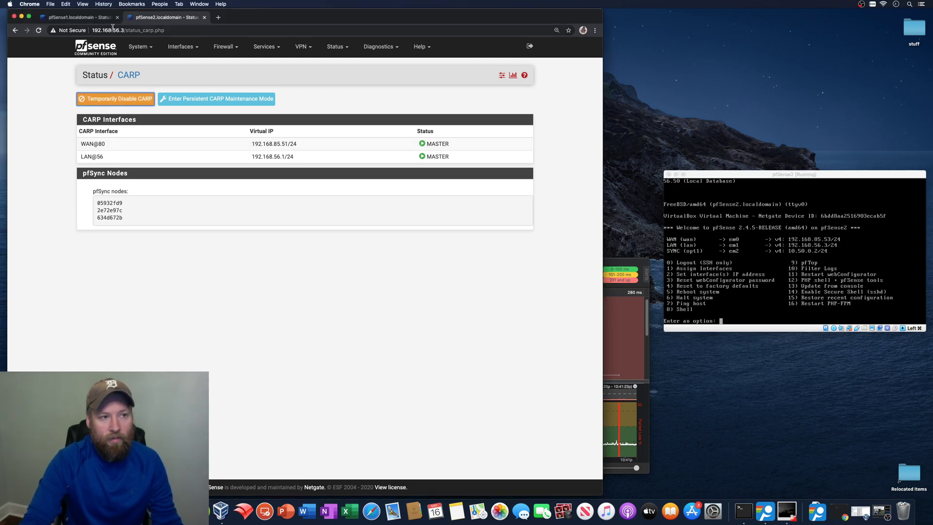
{"action": "left_click", "coordinate": [78, 18]}
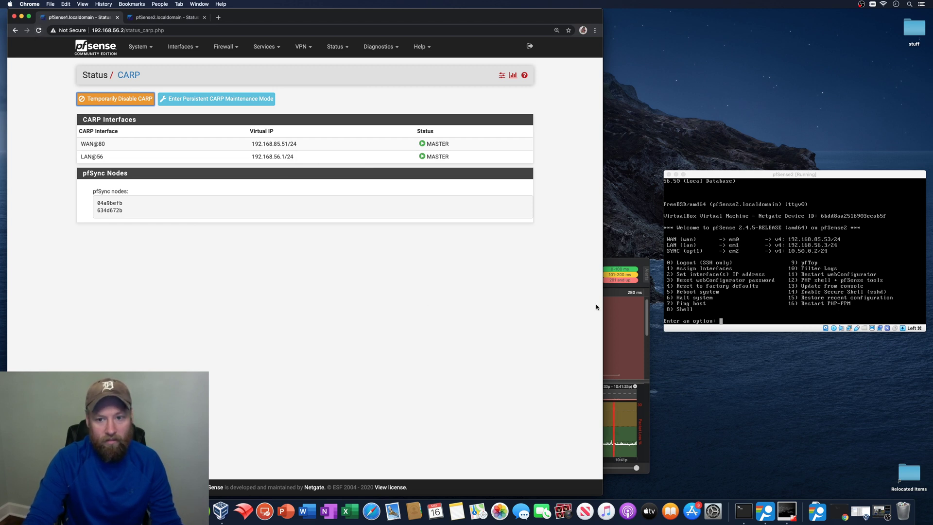
{"action": "left_click", "coordinate": [624, 263]}
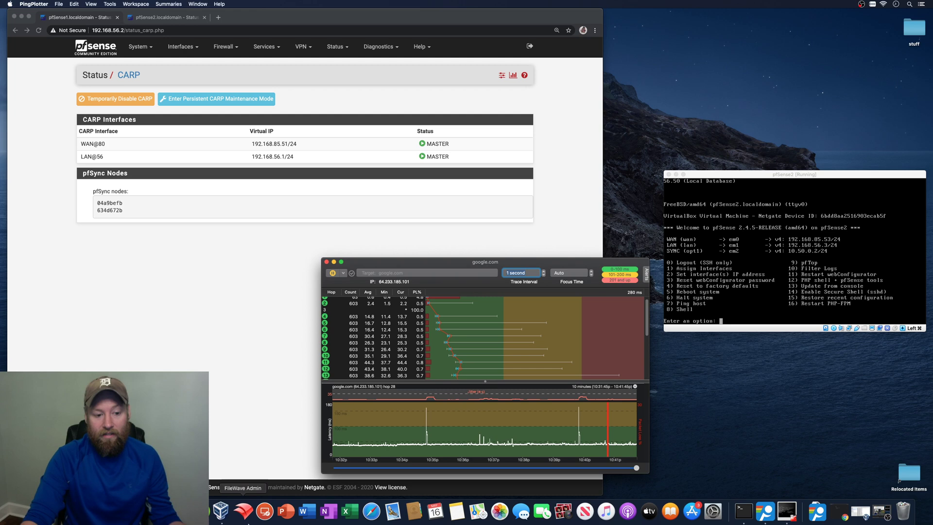
- Start the pfSense1 VM with Normal Start from VirtualBox Manager, then minimize the Manager
{"action": "left_click", "coordinate": [221, 511]}
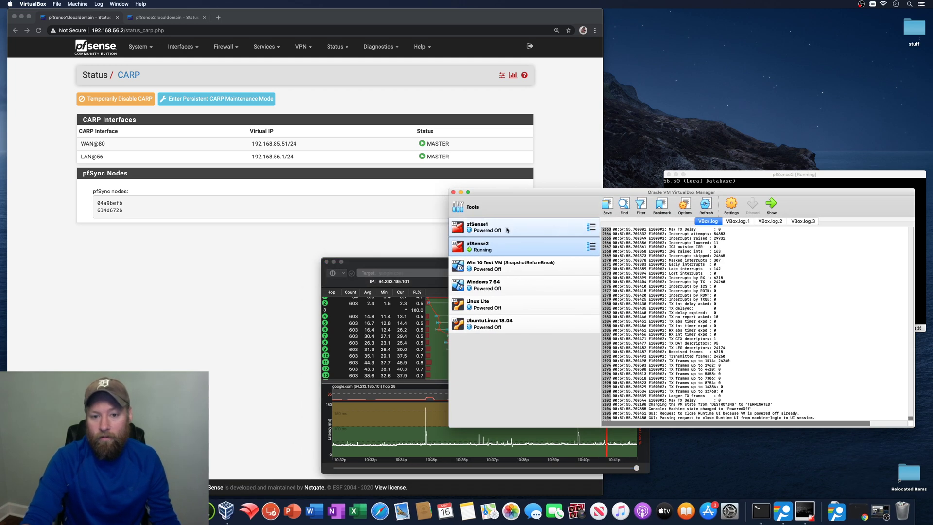
{"action": "right_click", "coordinate": [507, 230]}
{"action": "mouse_move", "coordinate": [555, 279]}
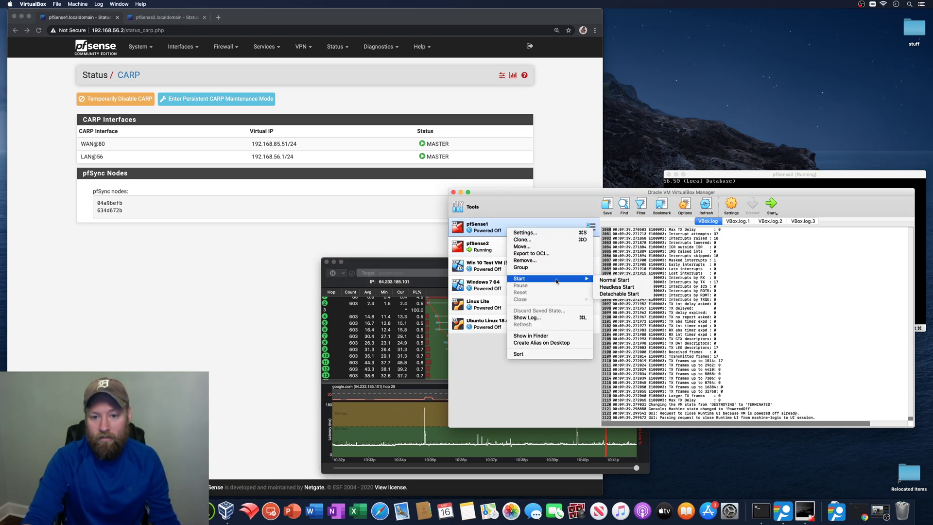
{"action": "left_click", "coordinate": [618, 281]}
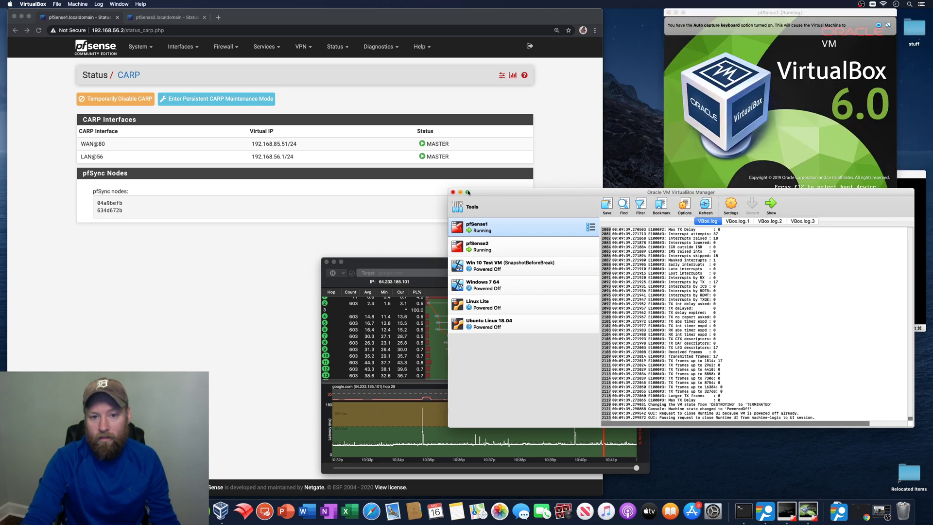
{"action": "left_click", "coordinate": [460, 192]}
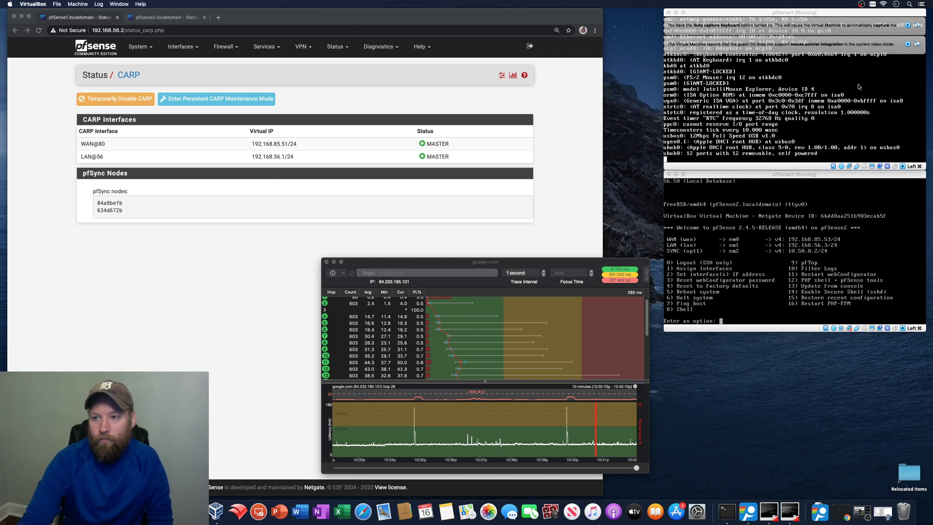
- Dismiss both notices in the pfSense1 window and view pfSense2's CARP status tab
{"action": "left_click", "coordinate": [908, 43]}
{"action": "left_click", "coordinate": [907, 25]}
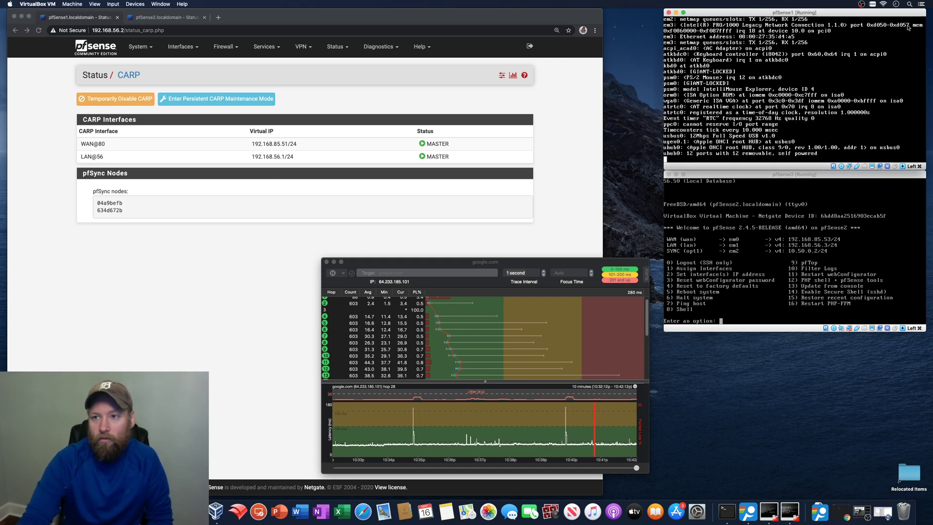
{"action": "left_click", "coordinate": [239, 263]}
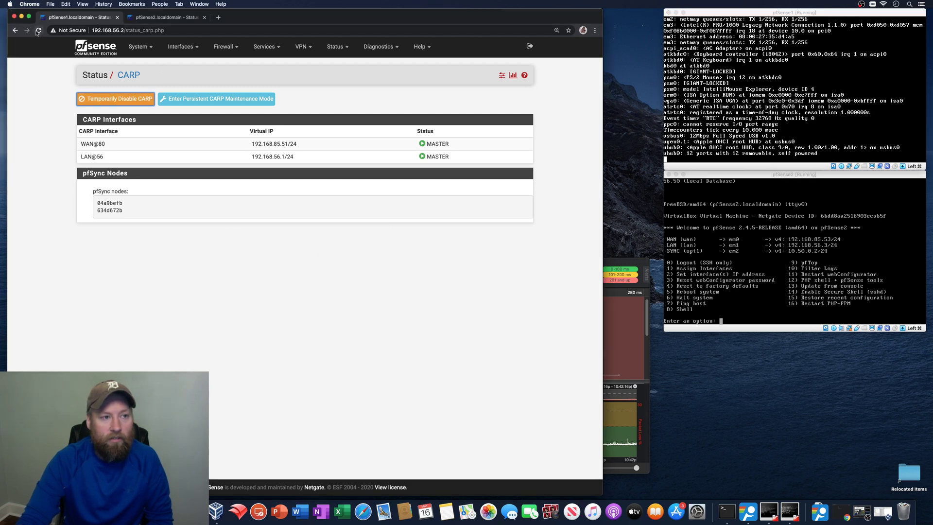
{"action": "left_click", "coordinate": [165, 17]}
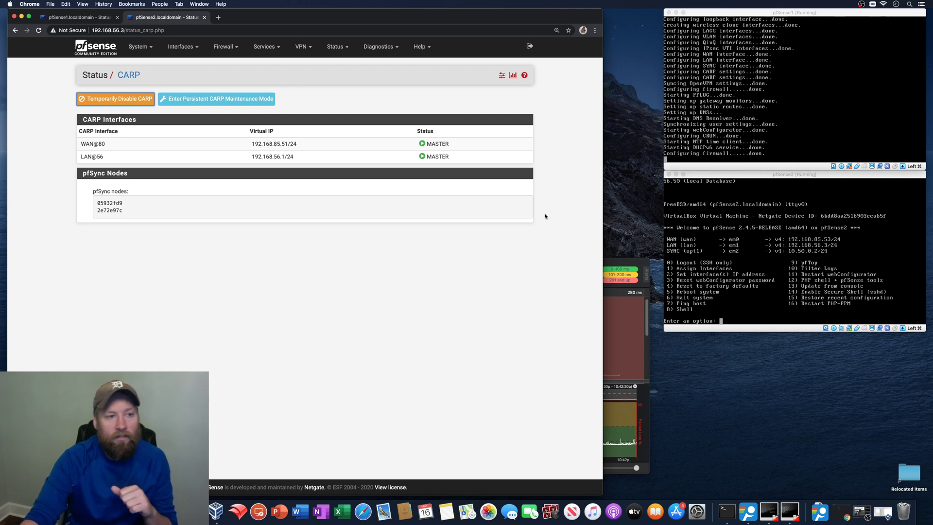
- Reload the pfSense2 CARP page, then reload the pfSense1 tab to reach its login
{"action": "left_click", "coordinate": [350, 300]}
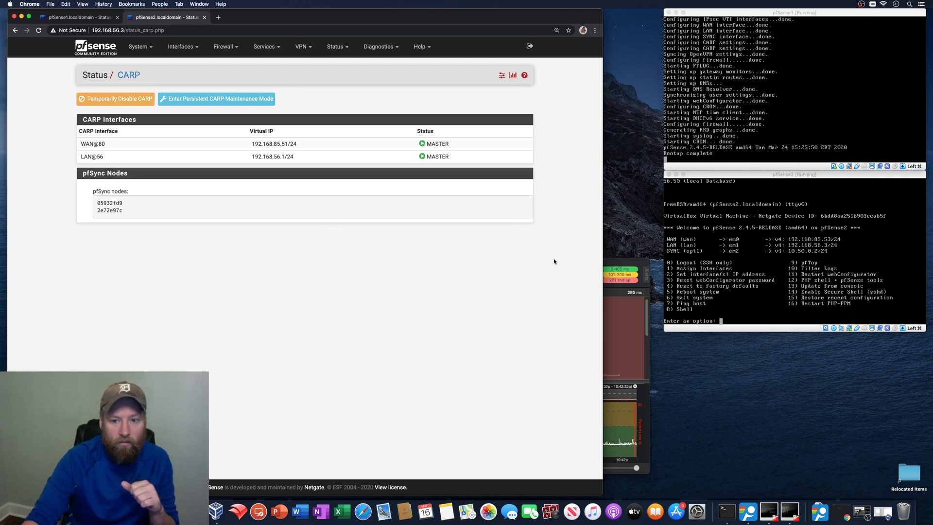
{"action": "left_click", "coordinate": [619, 369]}
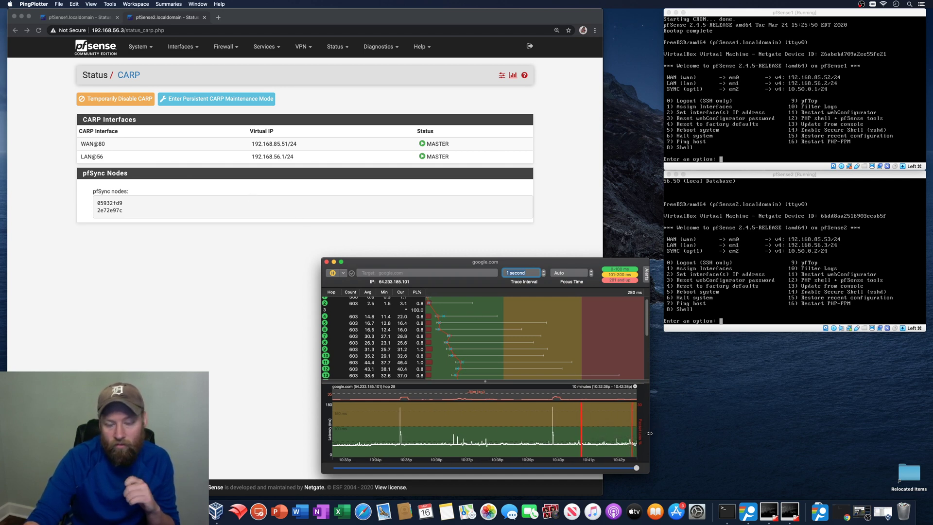
{"action": "left_click", "coordinate": [138, 25]}
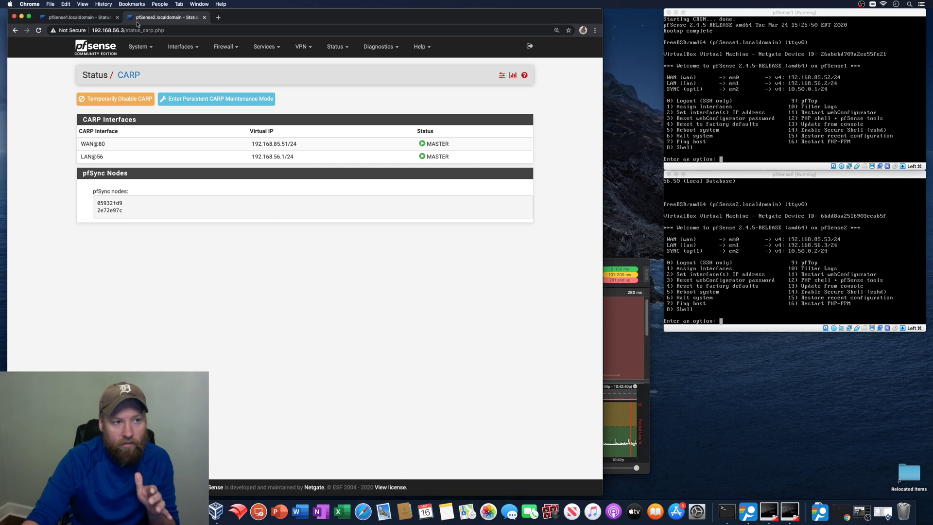
{"action": "left_click", "coordinate": [38, 30]}
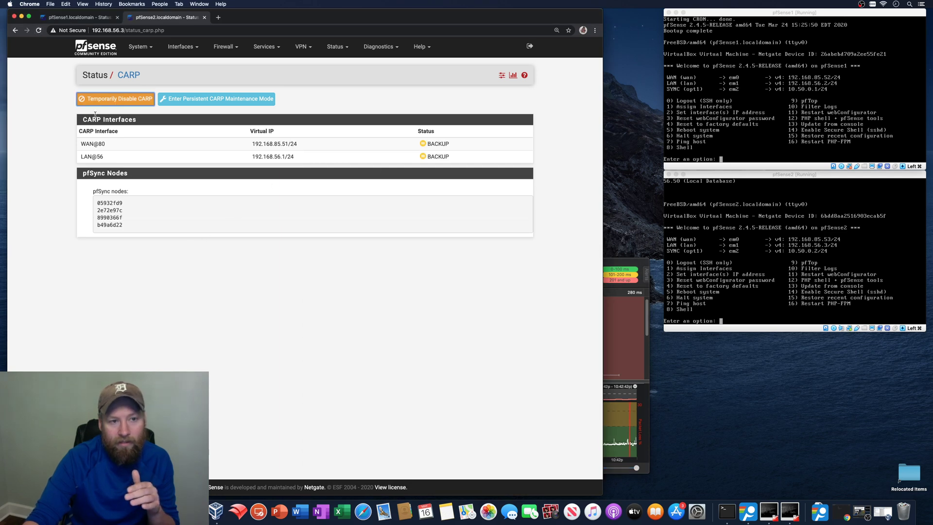
{"action": "left_click", "coordinate": [71, 18]}
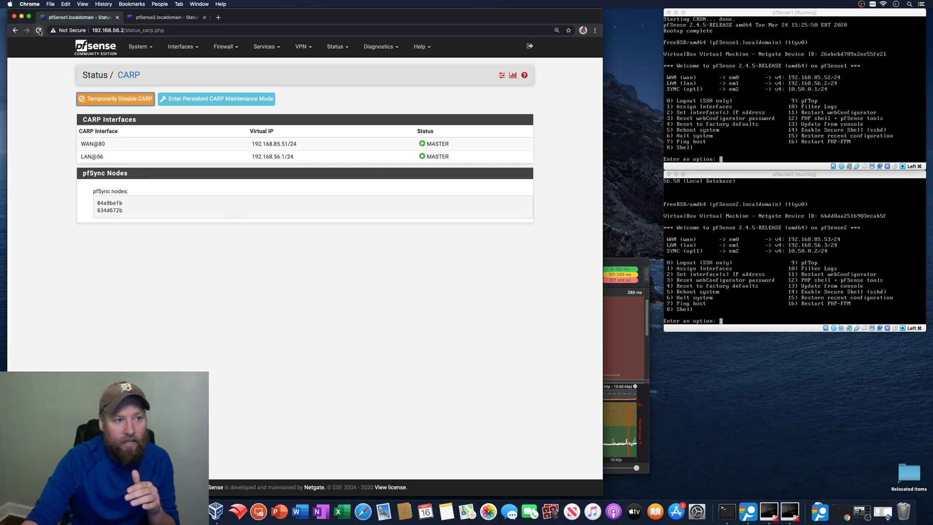
{"action": "left_click", "coordinate": [39, 31]}
- Sign in to pfSense1 as admin and open Status > CARP, showing WAN and LAN as MASTER
{"action": "type", "text": "admin"}
{"action": "key", "text": "Tab"}
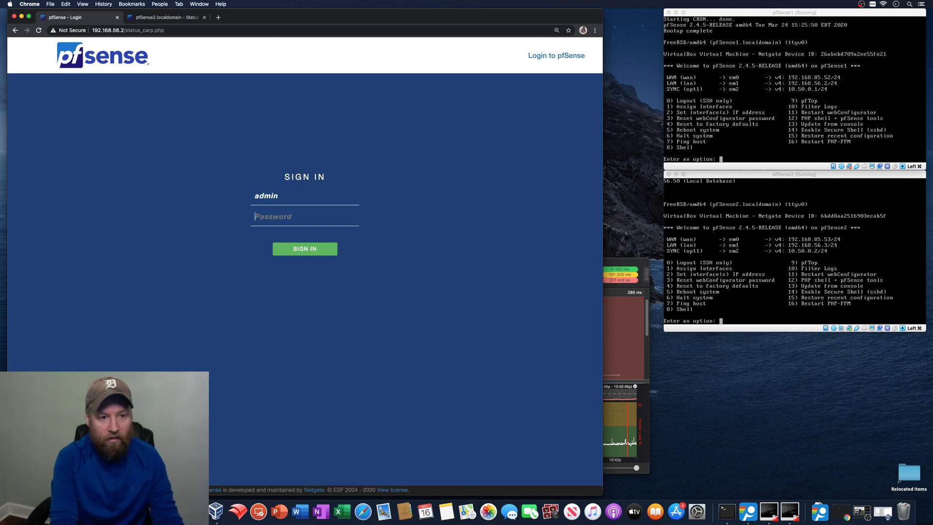
{"action": "type", "text": "password"}
{"action": "key", "text": "Return"}
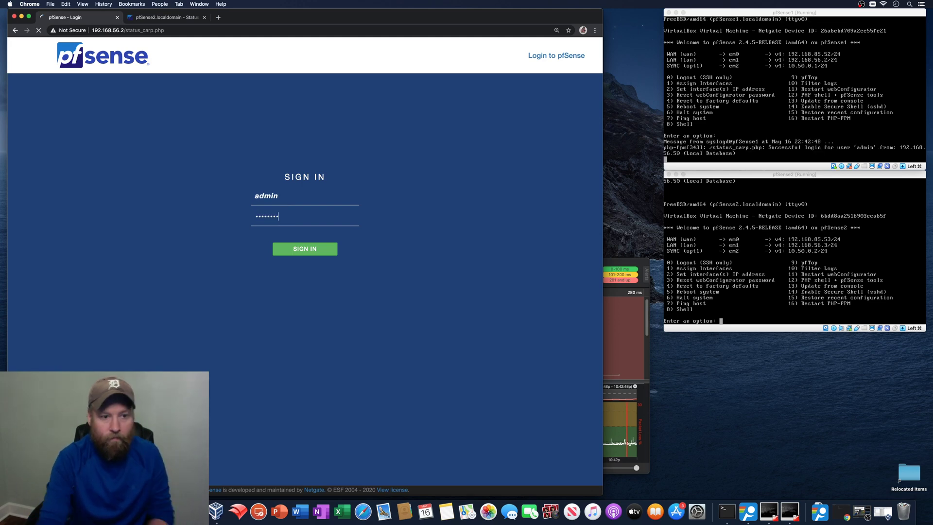
{"action": "left_click", "coordinate": [333, 46]}
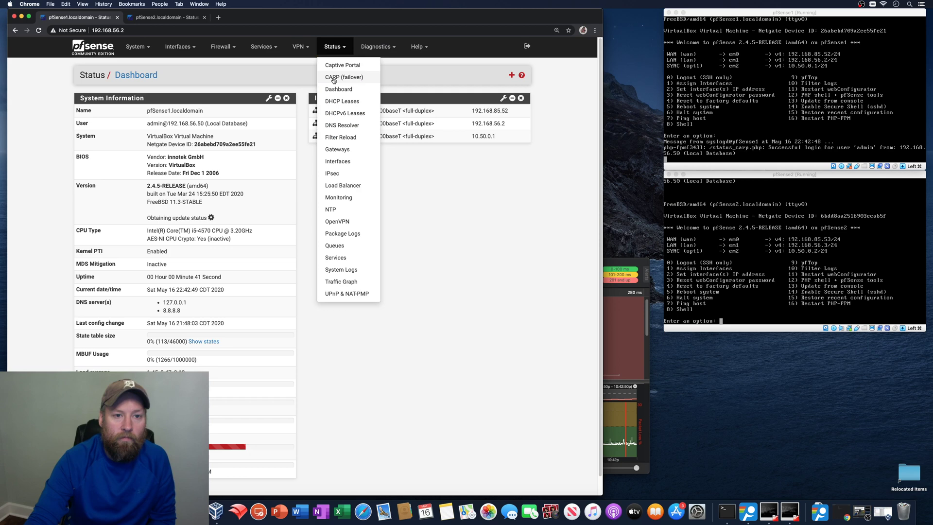
{"action": "left_click", "coordinate": [334, 78]}
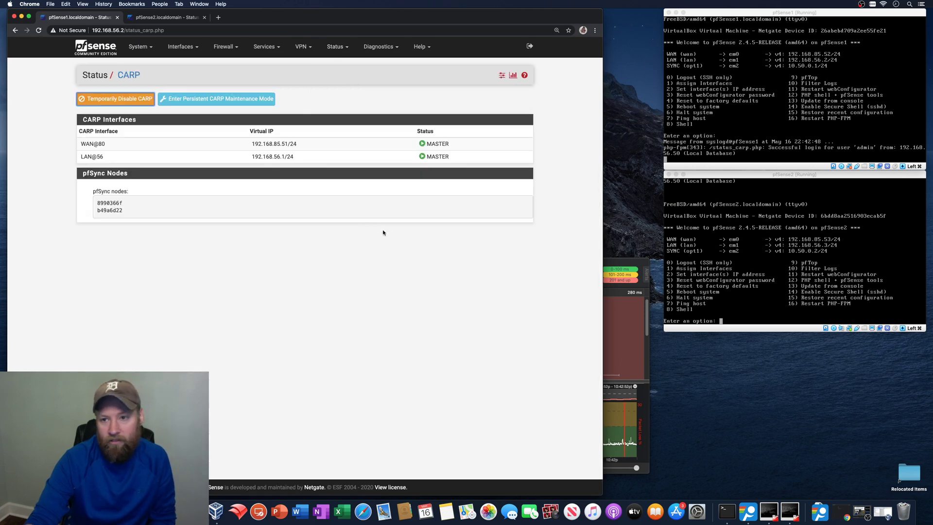
{"action": "left_click", "coordinate": [610, 448]}
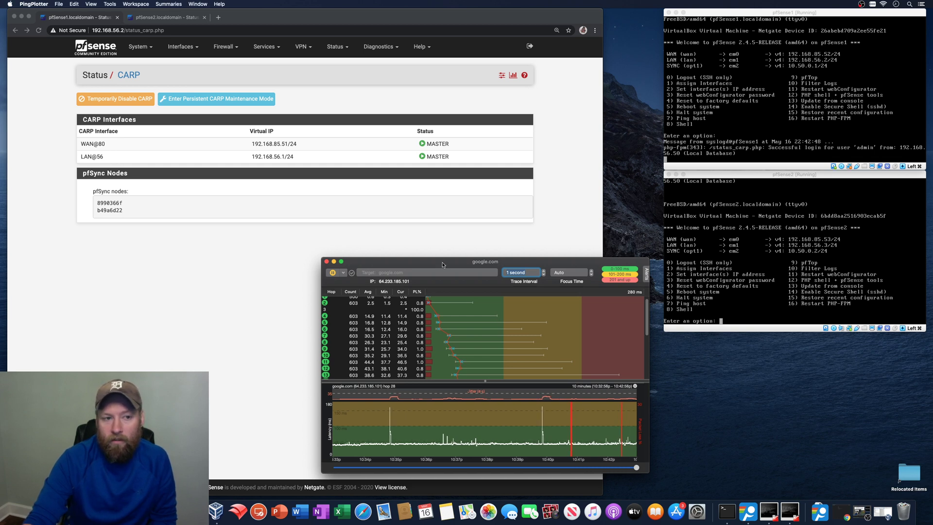
- Switch to the pfSense2 tab and move the ping trace window up and left
{"action": "left_click", "coordinate": [165, 17]}
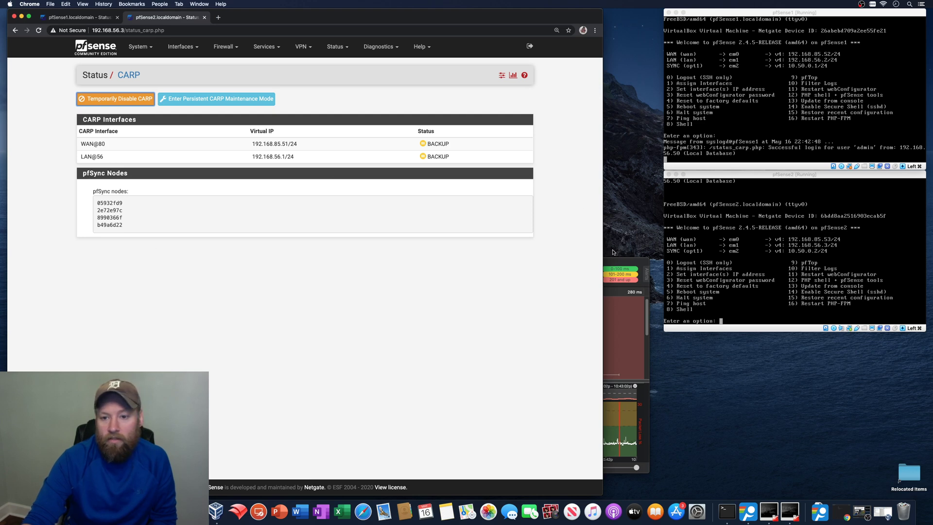
{"action": "left_click", "coordinate": [615, 259]}
{"action": "left_click_drag", "start_coordinate": [570, 262], "coordinate": [545, 242]}
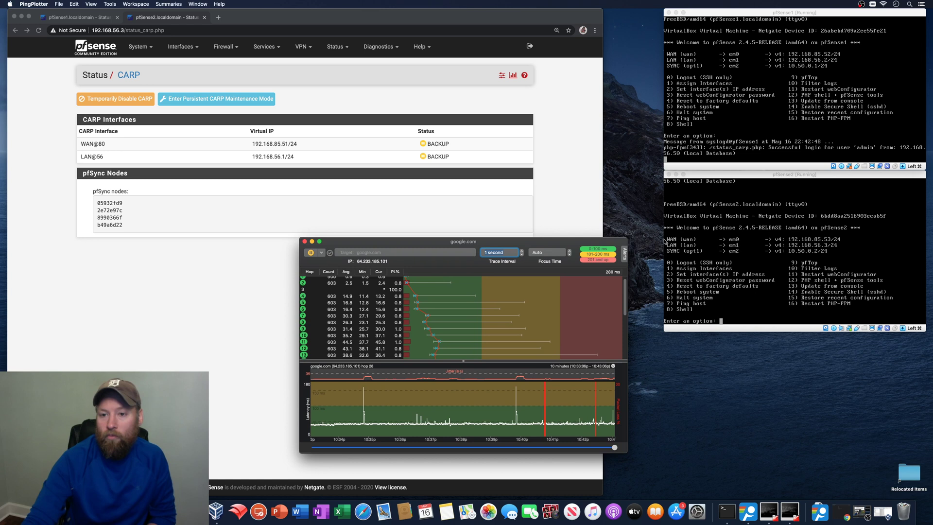
- Halt pfSense2 from its VirtualBox console with option 6, confirming with y
{"action": "left_click", "coordinate": [742, 174]}
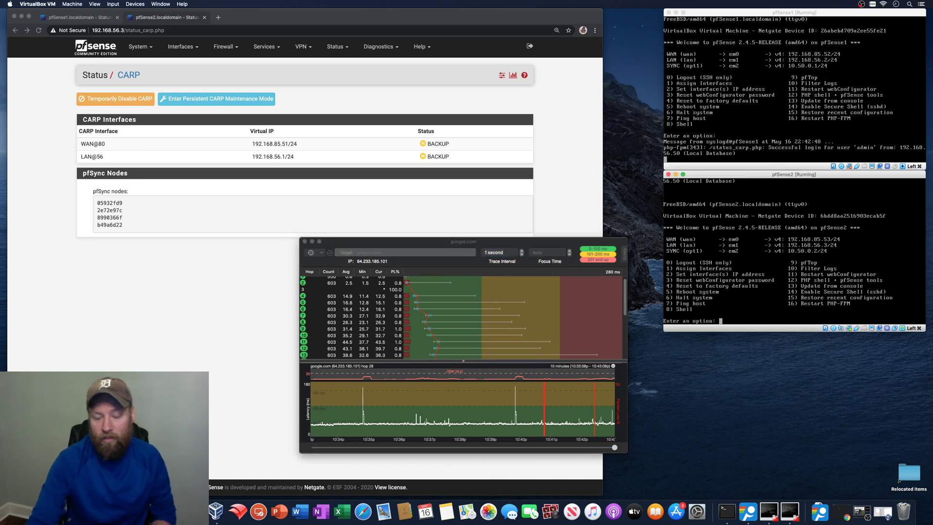
{"action": "type", "text": "6"}
{"action": "key", "text": "Return"}
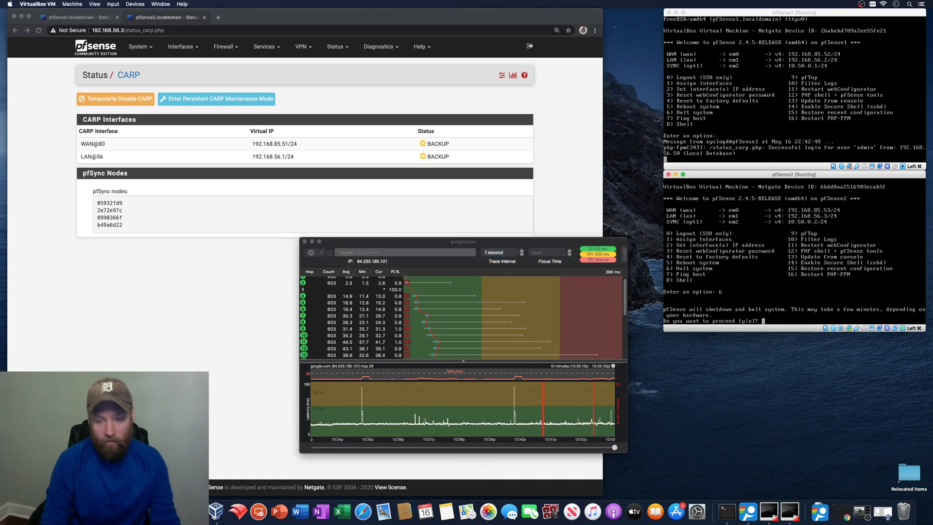
{"action": "type", "text": "y"}
{"action": "key", "text": "Return"}
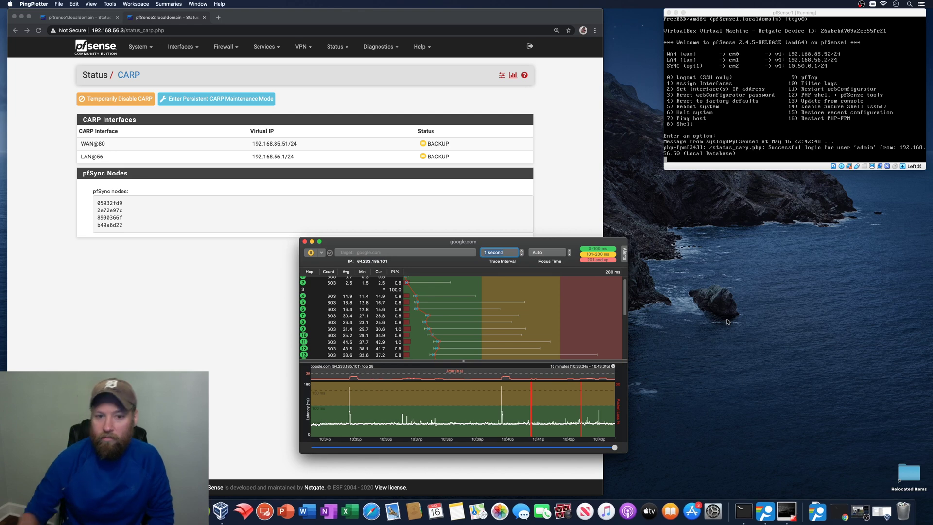
- Move the ping trace to the right, reload pfSense2's status page, and check VirtualBox Manager
{"action": "left_click_drag", "start_coordinate": [430, 245], "coordinate": [728, 225]}
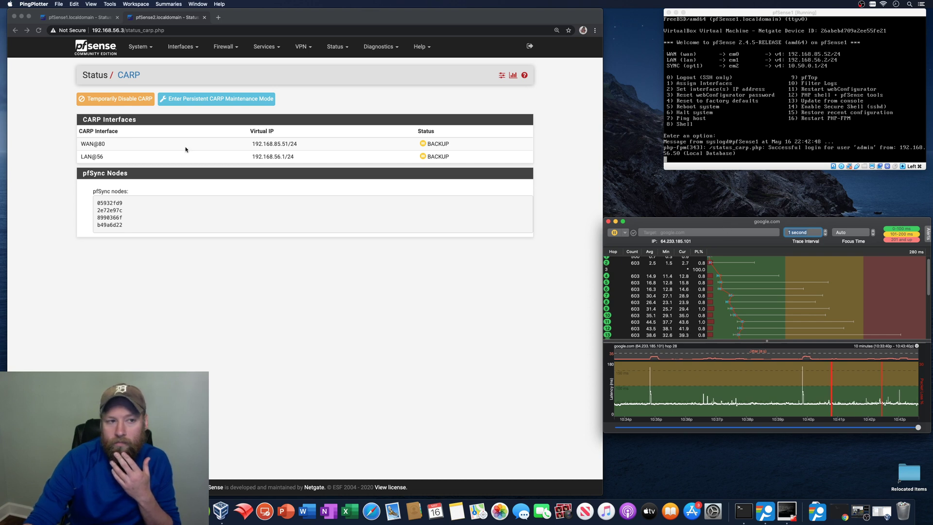
{"action": "left_click", "coordinate": [165, 22]}
{"action": "left_click", "coordinate": [39, 30]}
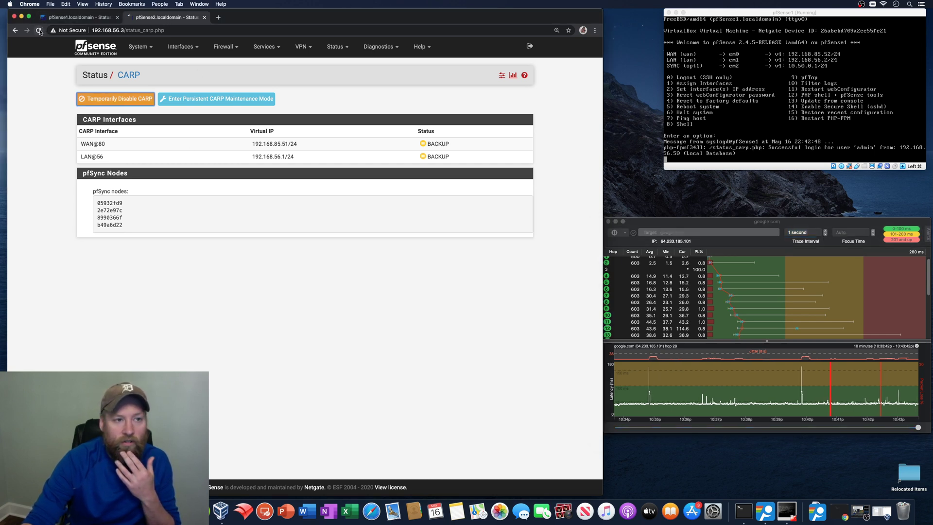
{"action": "left_click", "coordinate": [220, 510]}
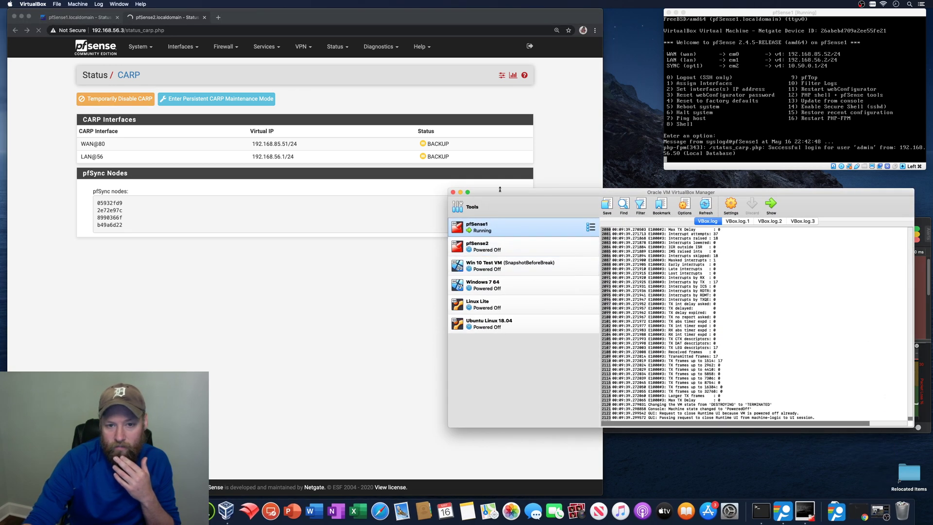
{"action": "left_click", "coordinate": [460, 193]}
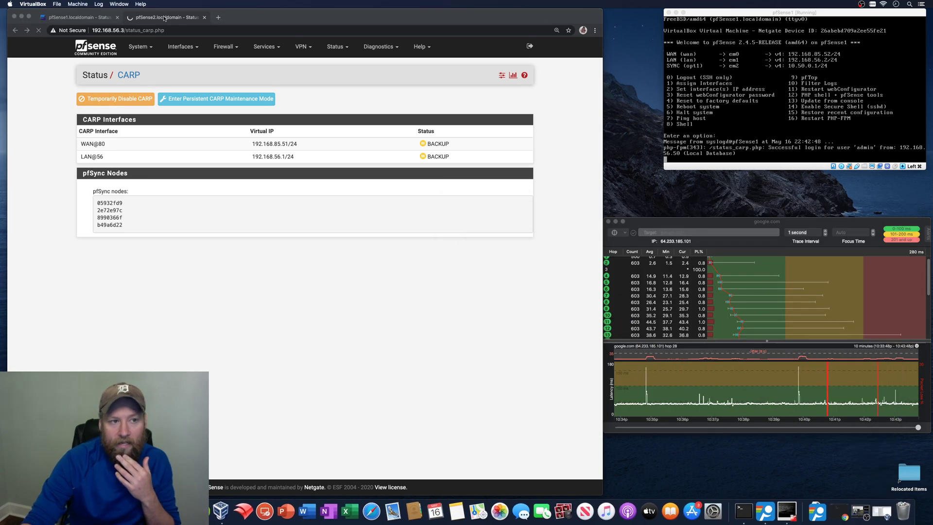
{"action": "left_click", "coordinate": [724, 14]}
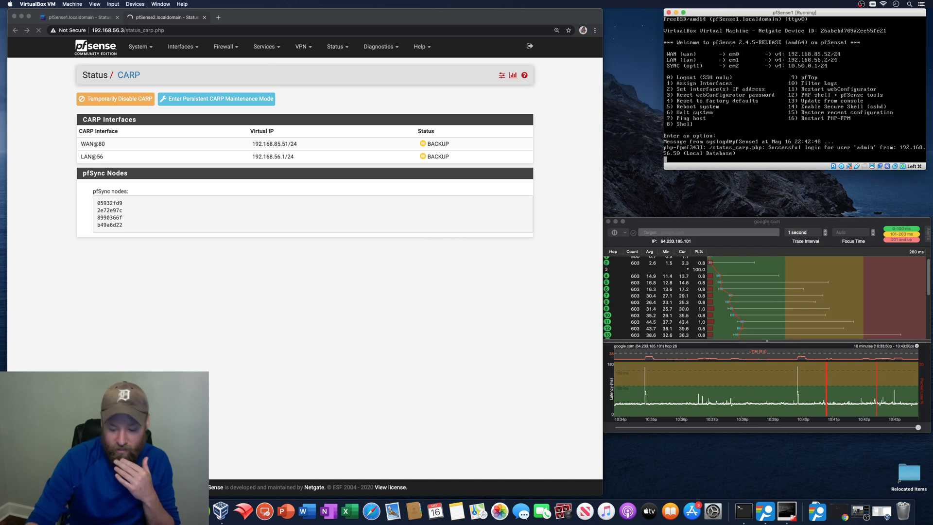
- Halt pfSense1 from its console with option 6 and confirm the shutdown
{"action": "key", "text": "Return"}
{"action": "type", "text": "6"}
{"action": "key", "text": "Return"}
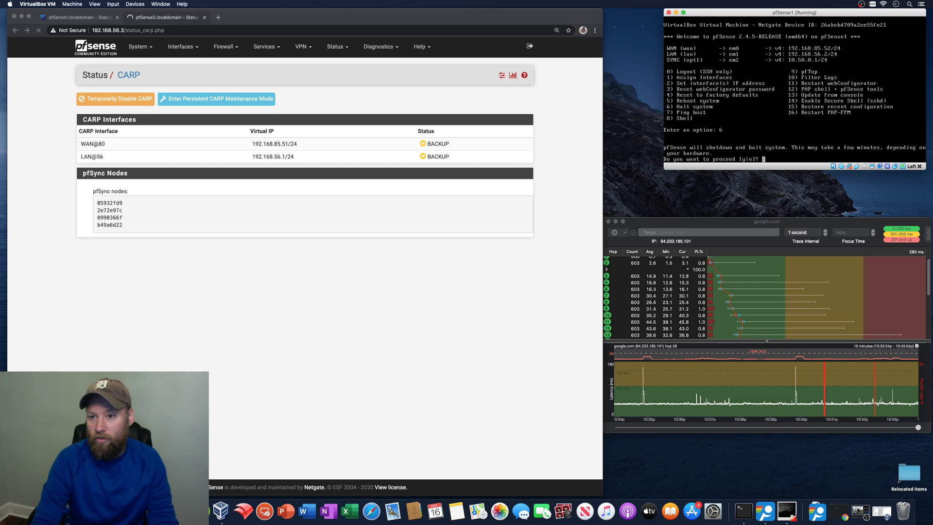
{"action": "key", "text": "Return"}
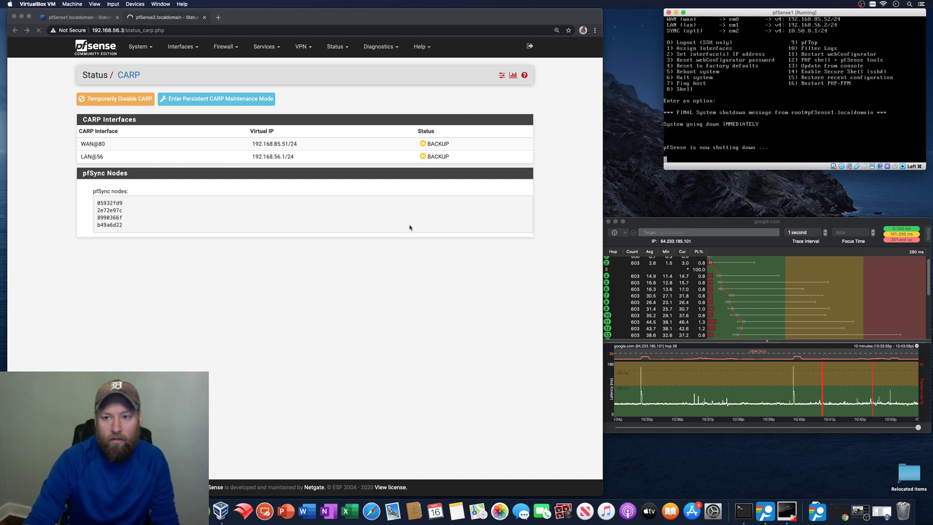
- Return to the browser, where 192.168.56.3 times out, and move the ping trace window up and left
{"action": "left_click", "coordinate": [401, 345]}
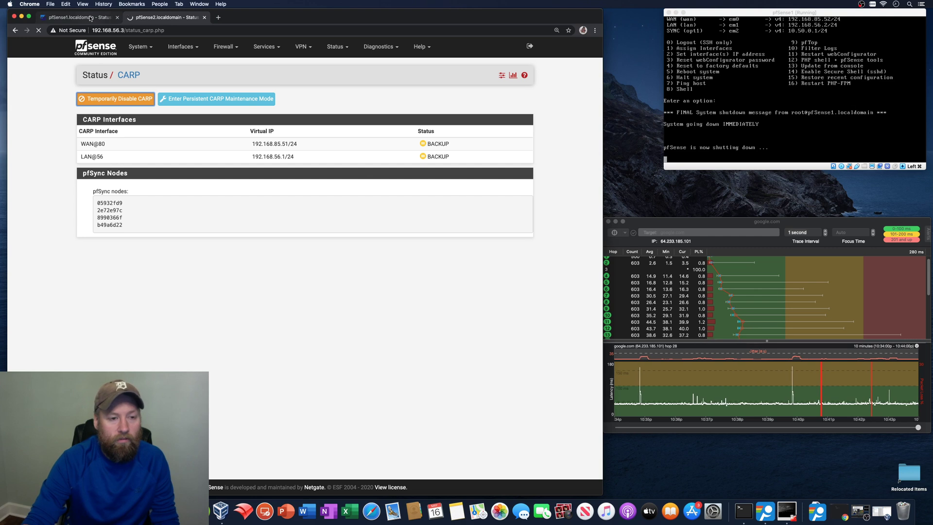
{"action": "left_click_drag", "start_coordinate": [648, 220], "coordinate": [605, 203]}
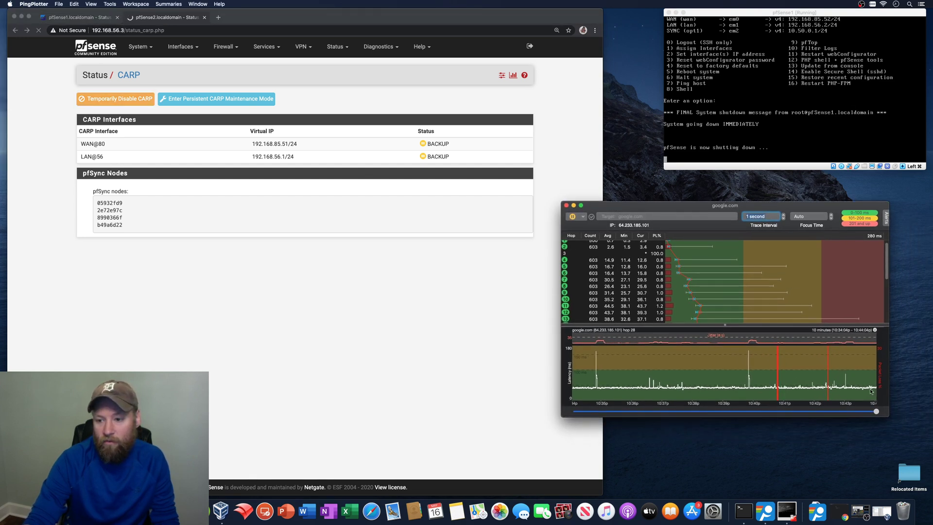
{"action": "mouse_move", "coordinate": [876, 390]}
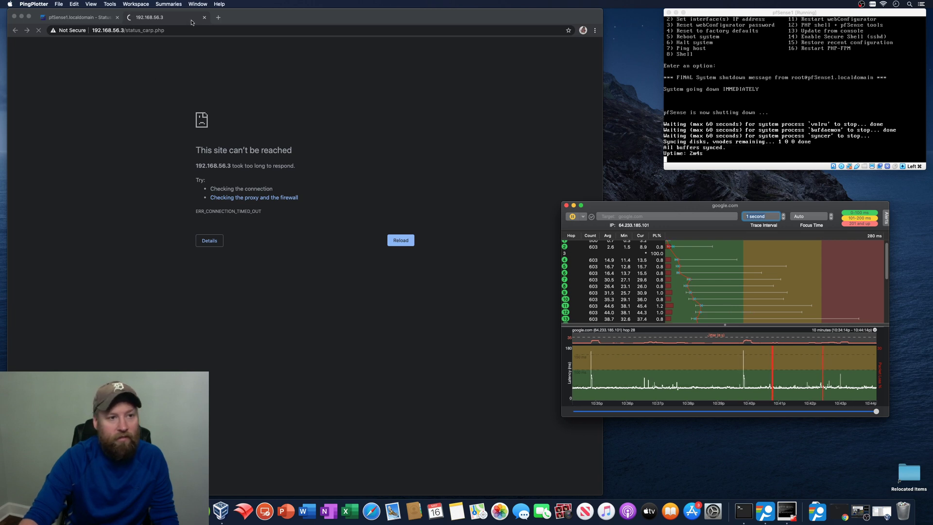
- Reload pfSense1's 192.168.56.2 CARP page, now timing out, and watch PingPlotter's google.com loss climb
{"action": "left_click", "coordinate": [76, 19]}
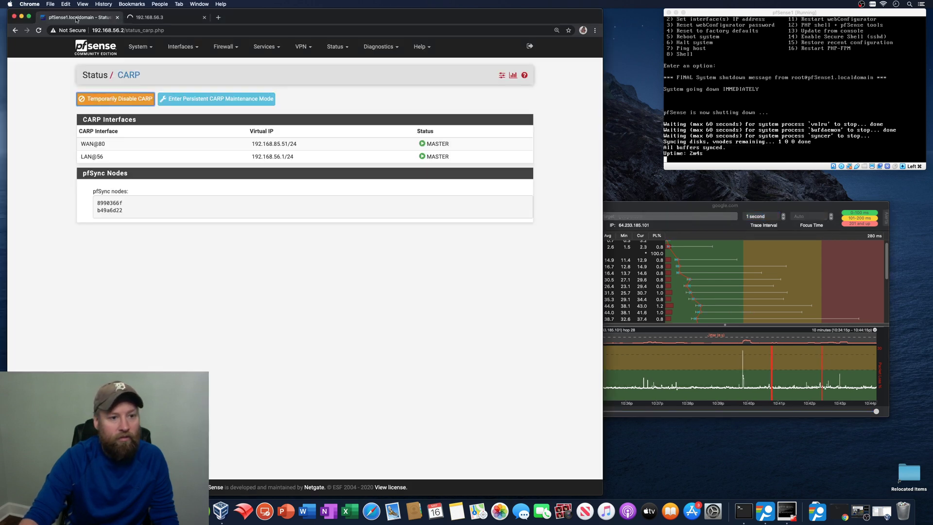
{"action": "left_click", "coordinate": [38, 31]}
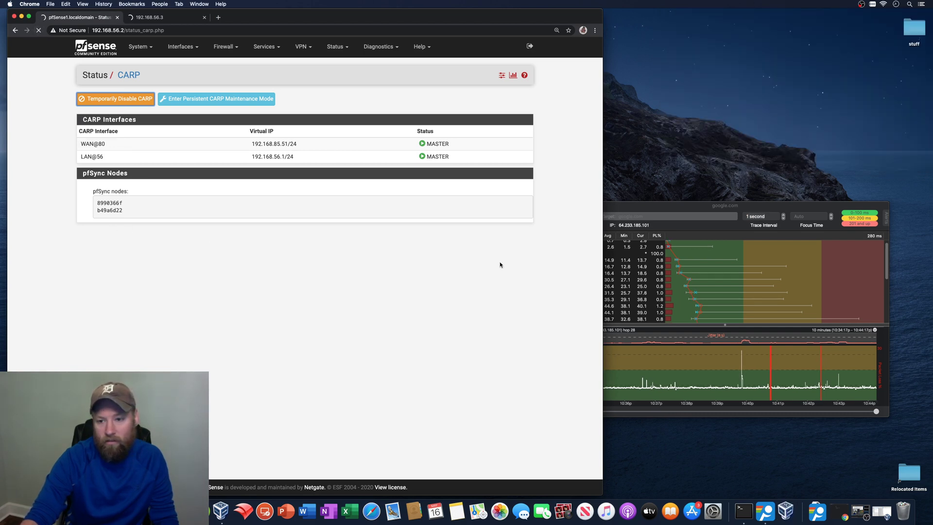
{"action": "left_click", "coordinate": [641, 209]}
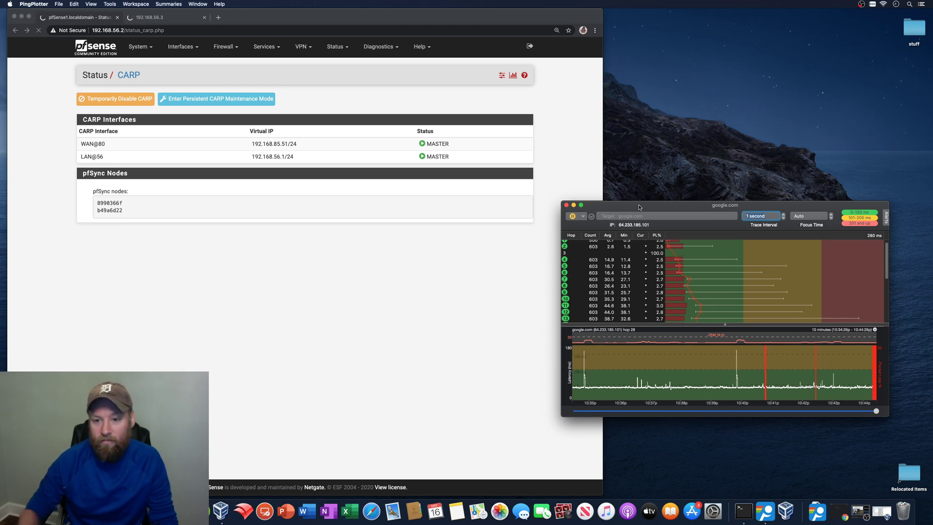
{"action": "left_click_drag", "start_coordinate": [640, 207], "coordinate": [625, 206]}
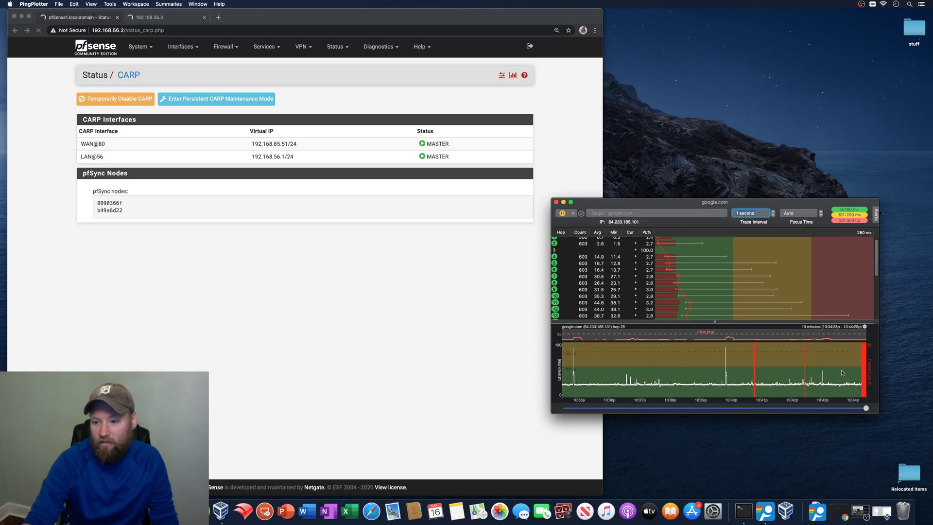
{"action": "mouse_move", "coordinate": [823, 390]}
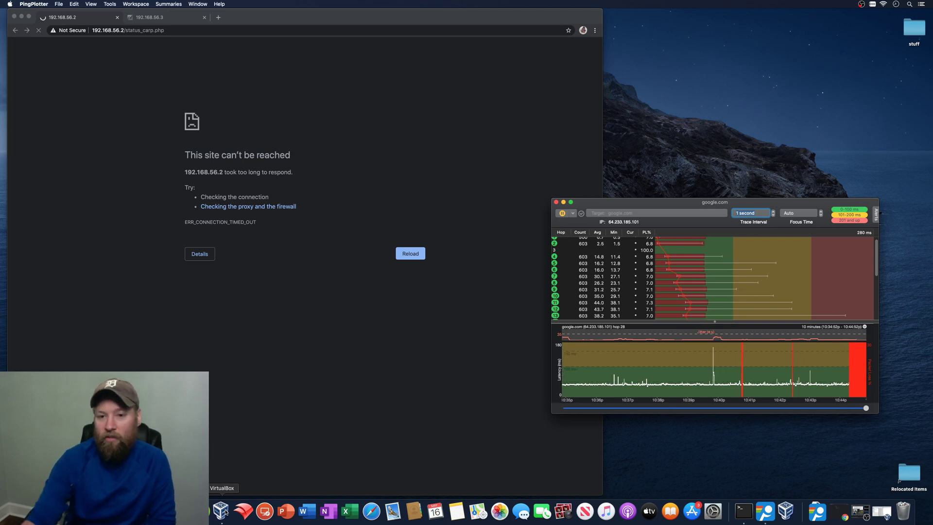
- Start the pfSense2 VM with Normal Start from VirtualBox Manager, then minimize the Manager
{"action": "left_click", "coordinate": [221, 509]}
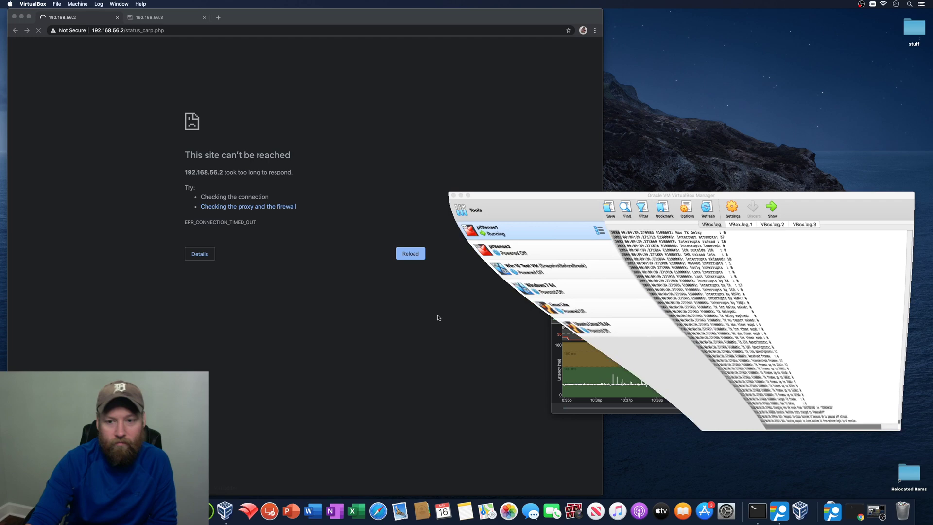
{"action": "left_click", "coordinate": [493, 240]}
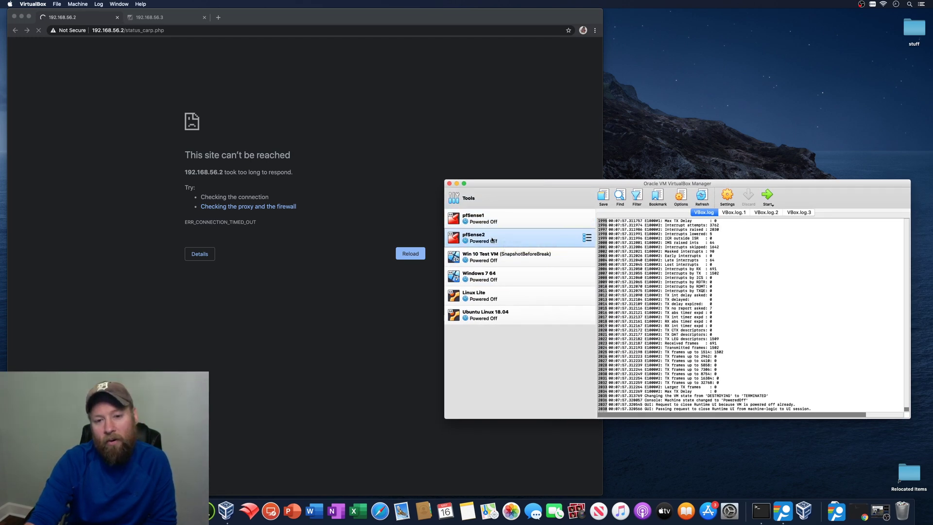
{"action": "right_click", "coordinate": [492, 239]}
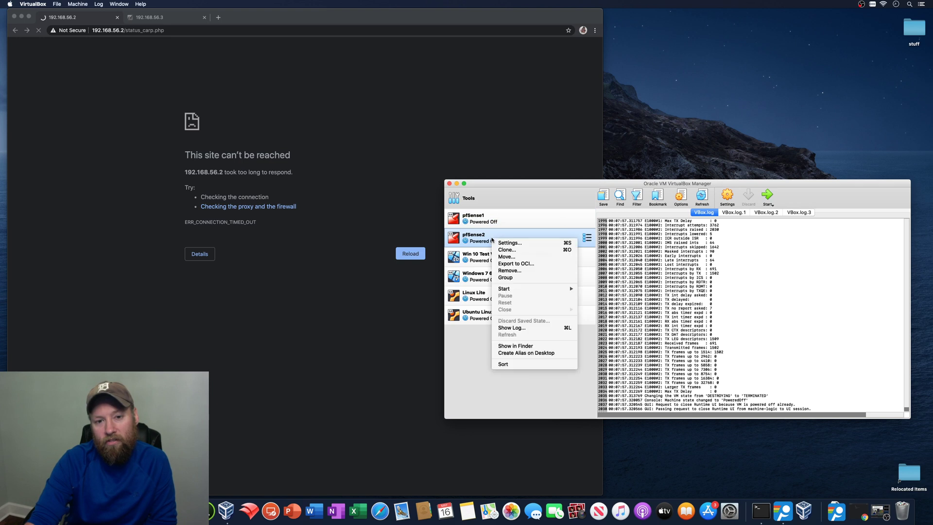
{"action": "mouse_move", "coordinate": [534, 289]}
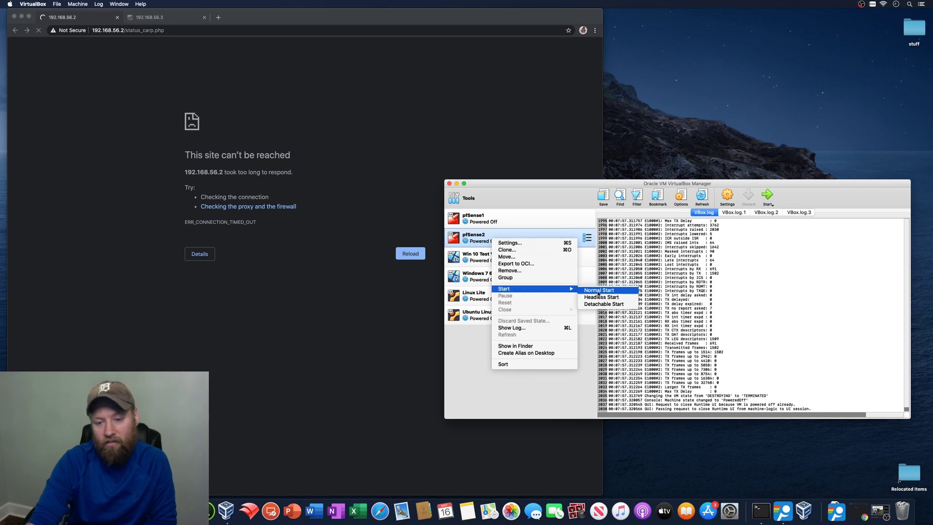
{"action": "left_click", "coordinate": [598, 291]}
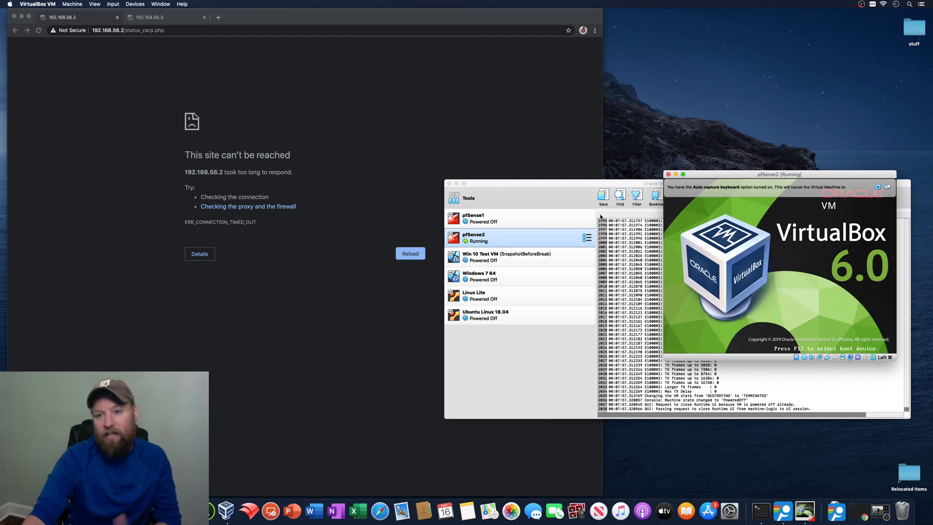
{"action": "left_click", "coordinate": [457, 187]}
{"action": "left_click", "coordinate": [456, 183]}
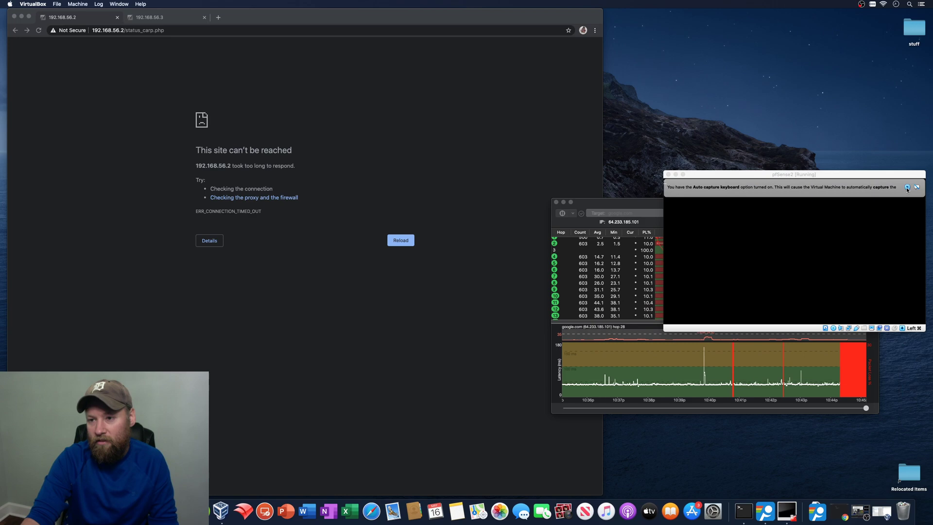
- Arrange the pfSense2 console and PingPlotter windows apart while pfSense2 boots to its console menu
{"action": "left_click", "coordinate": [827, 184]}
{"action": "left_click_drag", "start_coordinate": [830, 176], "coordinate": [795, 28]}
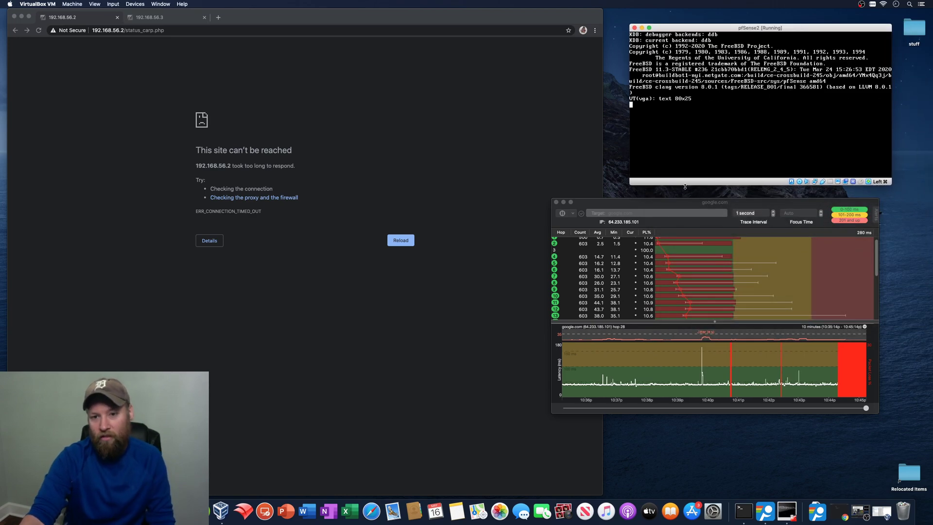
{"action": "left_click_drag", "start_coordinate": [660, 206], "coordinate": [697, 223]}
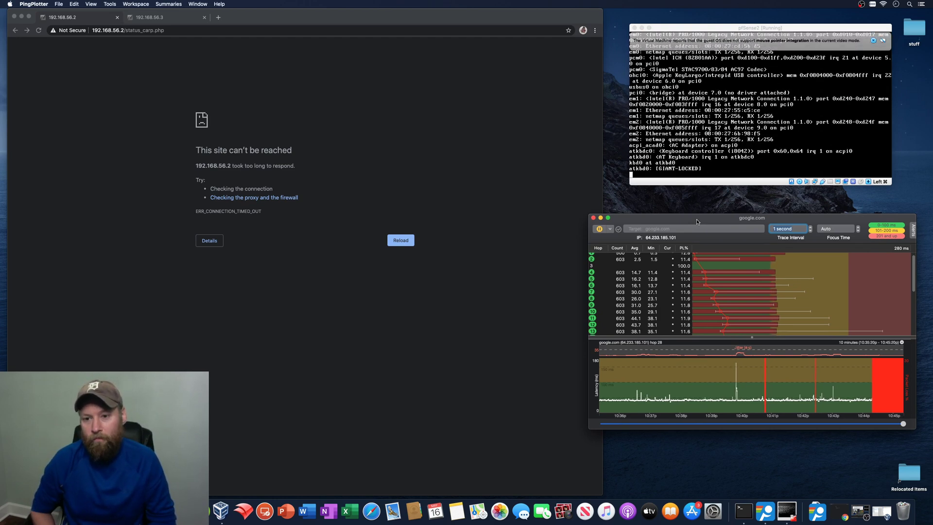
{"action": "left_click", "coordinate": [873, 41]}
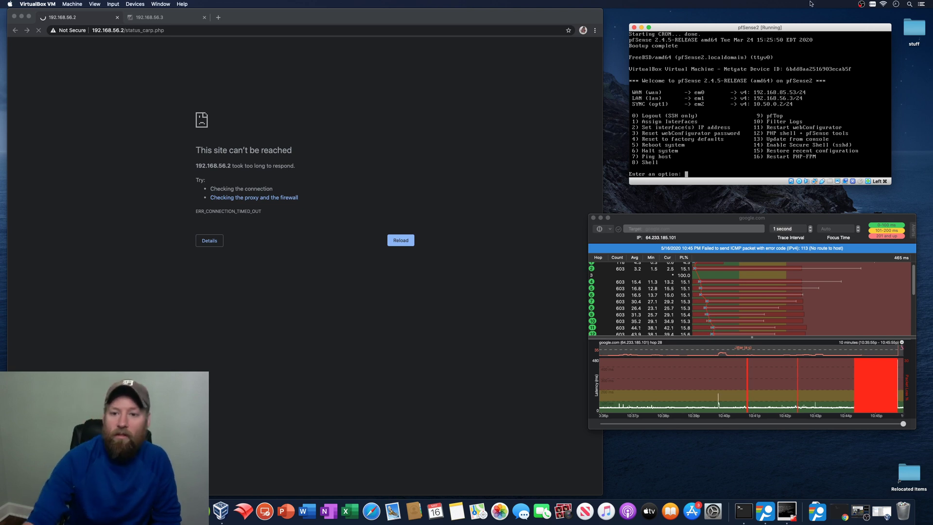
{"action": "left_click", "coordinate": [674, 219]}
{"action": "left_click_drag", "start_coordinate": [674, 219], "coordinate": [307, 265]}
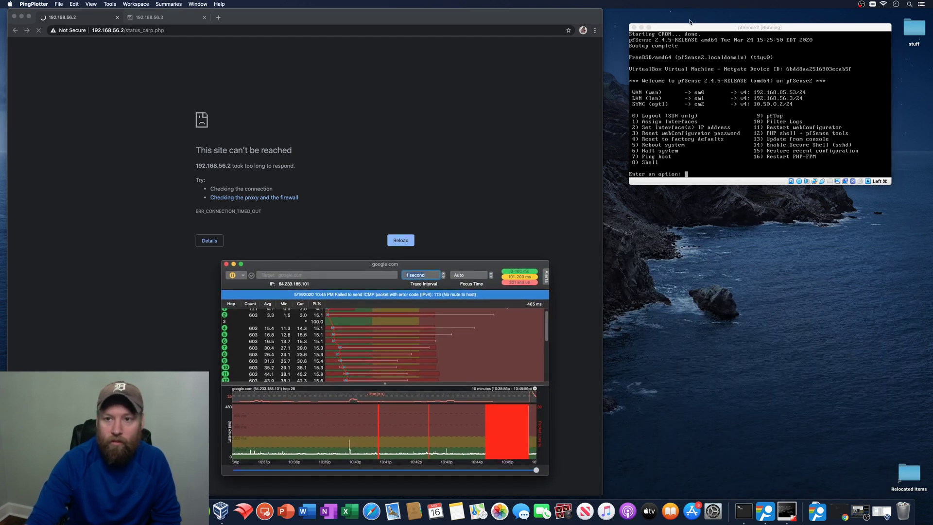
{"action": "left_click_drag", "start_coordinate": [690, 27], "coordinate": [689, 271]}
- Start the pfSense1 VM with Normal Start from VirtualBox Manager
{"action": "left_click", "coordinate": [221, 509]}
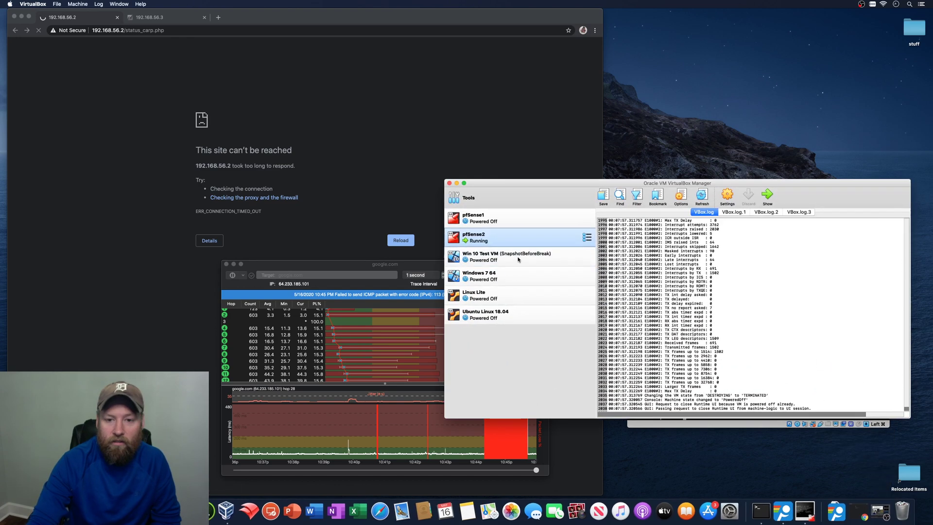
{"action": "right_click", "coordinate": [499, 221]}
{"action": "mouse_move", "coordinate": [558, 270]}
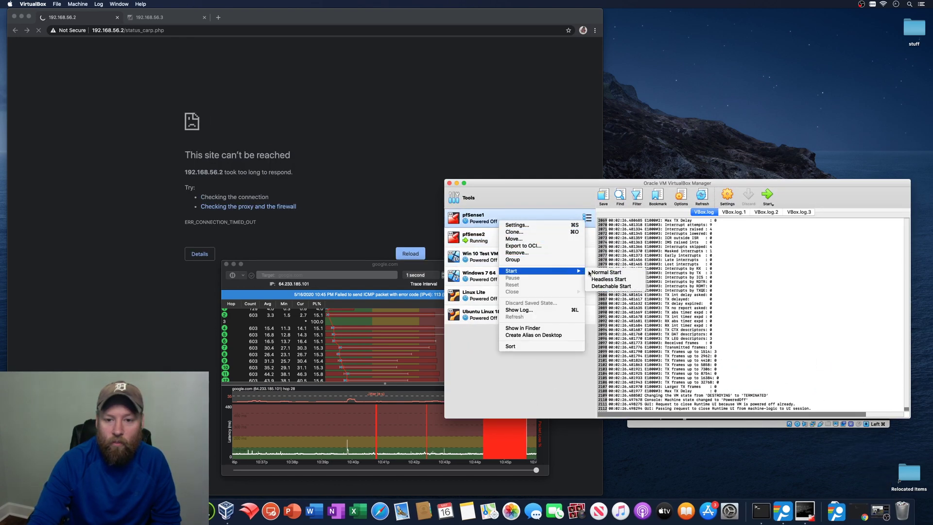
{"action": "left_click", "coordinate": [602, 272]}
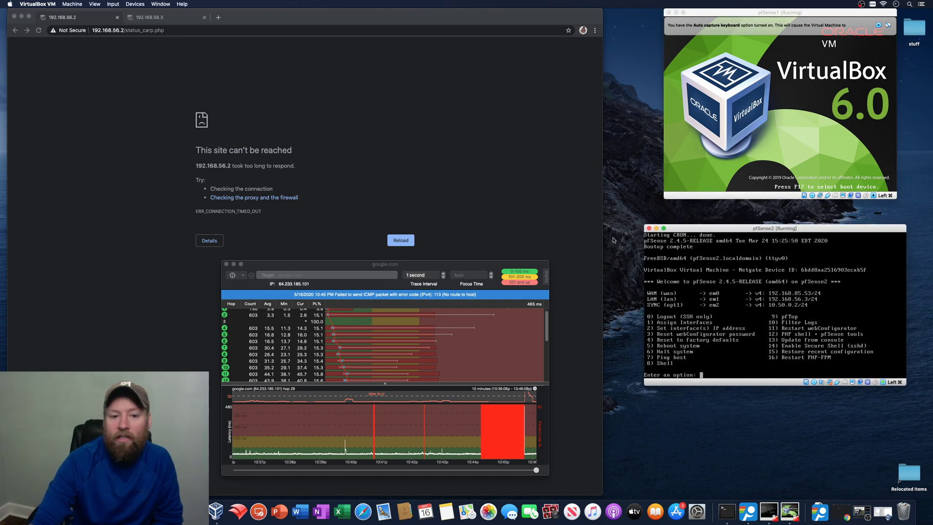
- Dismiss pfSense1's console notices and place pfSense2's console just below it
{"action": "left_click_drag", "start_coordinate": [454, 264], "coordinate": [542, 260]}
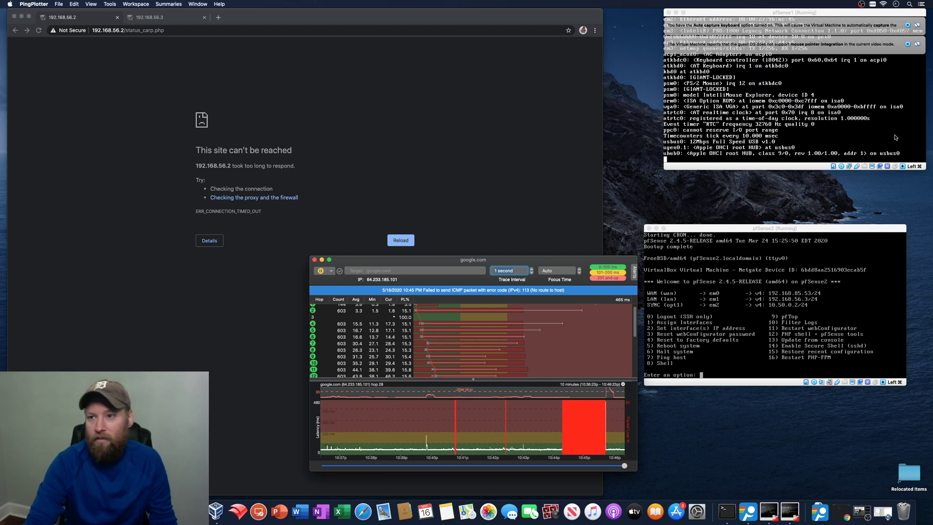
{"action": "left_click", "coordinate": [907, 45]}
{"action": "left_click", "coordinate": [908, 25]}
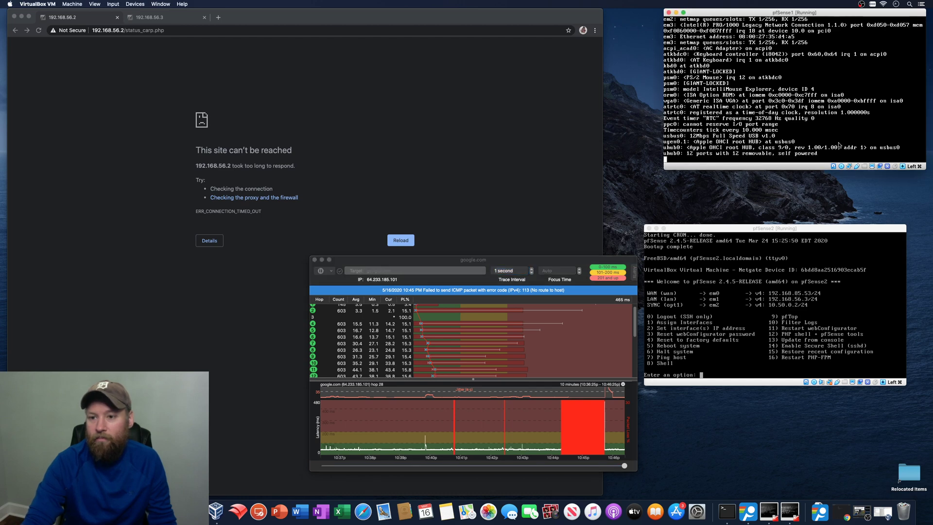
{"action": "left_click_drag", "start_coordinate": [823, 228], "coordinate": [842, 177]}
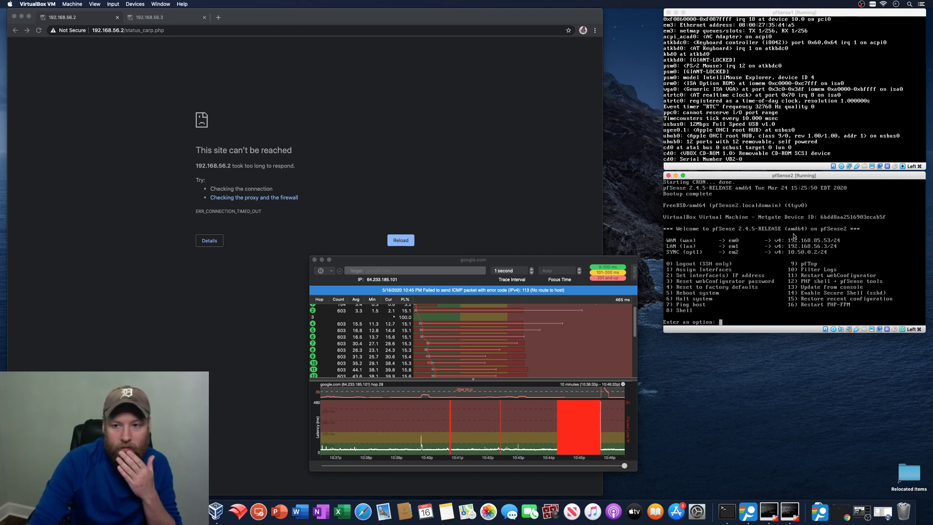
- Reload the 192.168.56.3 tab and log in to pfSense2 as admin
{"action": "left_click", "coordinate": [197, 18]}
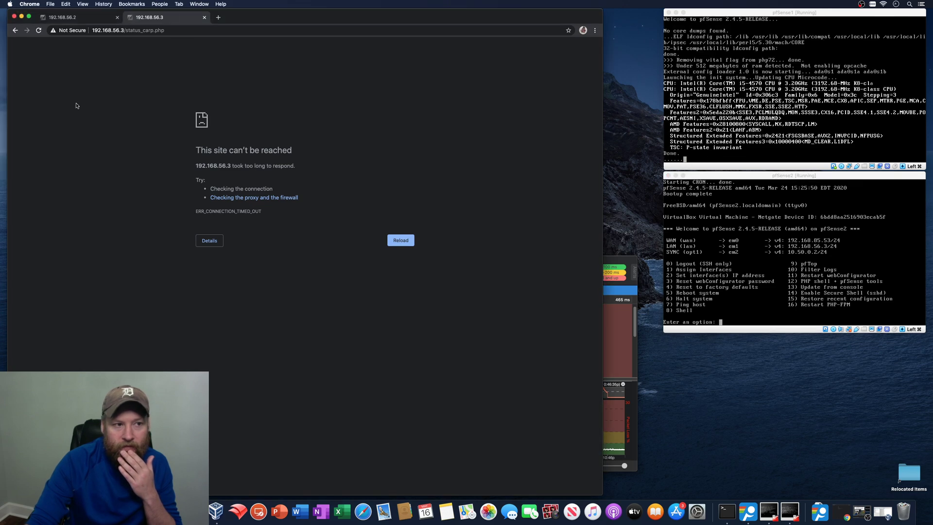
{"action": "left_click", "coordinate": [401, 240]}
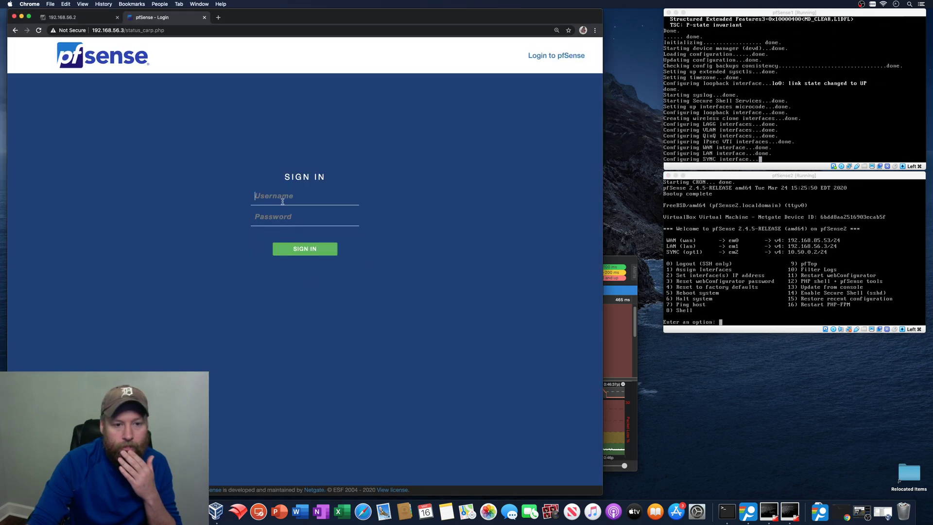
{"action": "type", "text": "admin"}
{"action": "key", "text": "Tab"}
{"action": "type", "text": "**"}
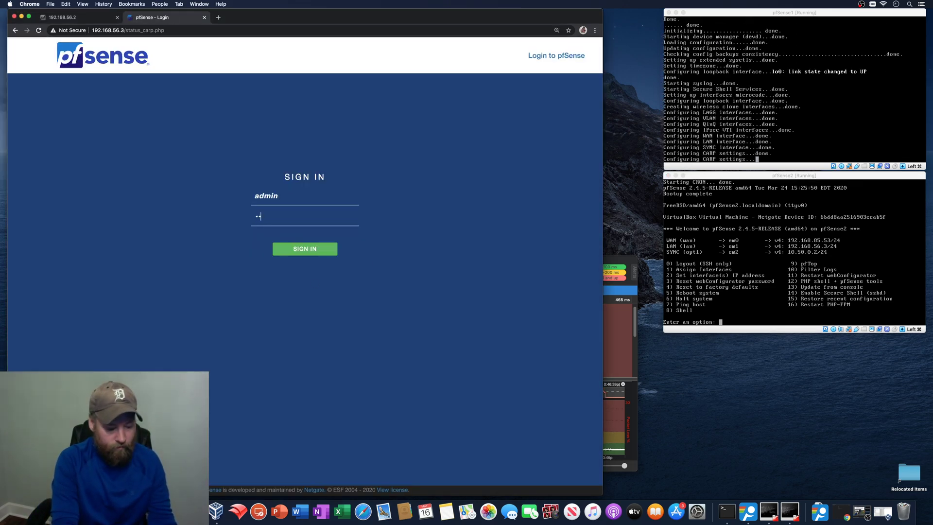
{"action": "type", "text": "******"}
{"action": "key", "text": "Return"}
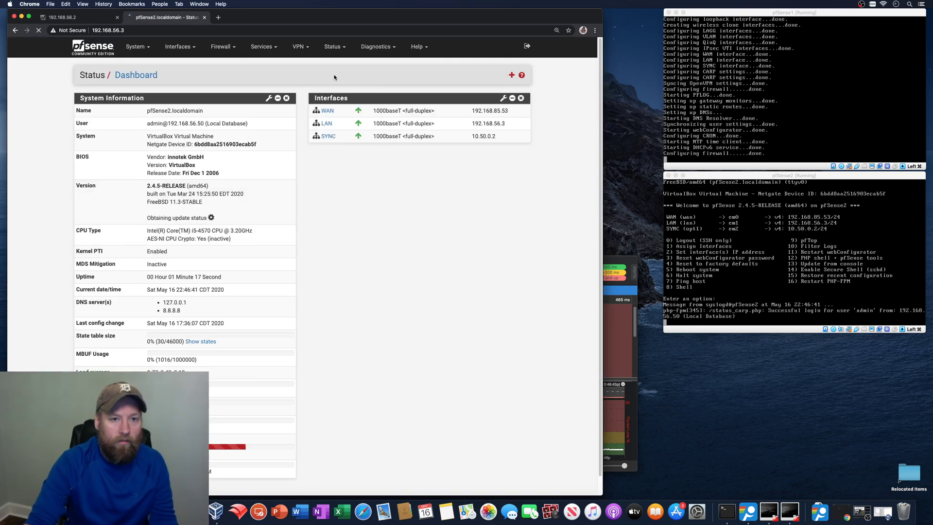
- Reload the 192.168.56.2 tab and log in to pfSense1 as admin with its password
{"action": "key", "text": "super+1"}
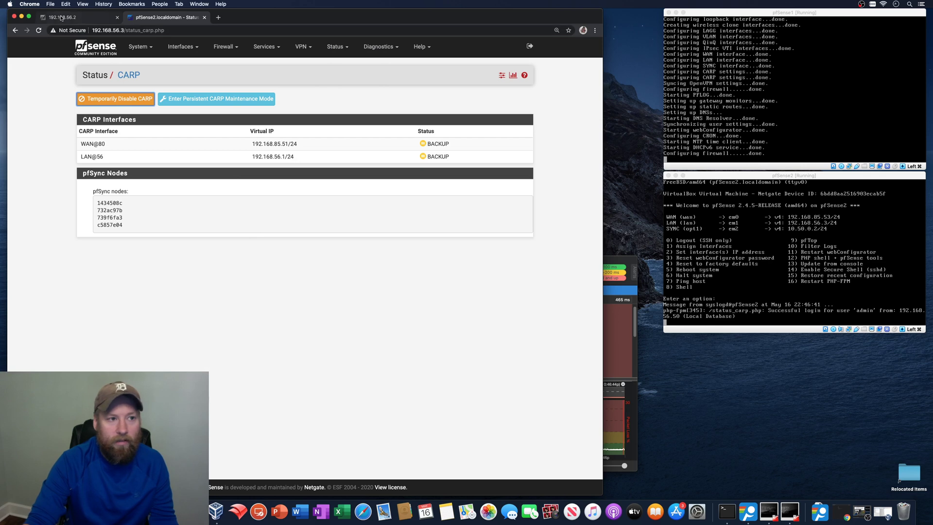
{"action": "left_click", "coordinate": [401, 240]}
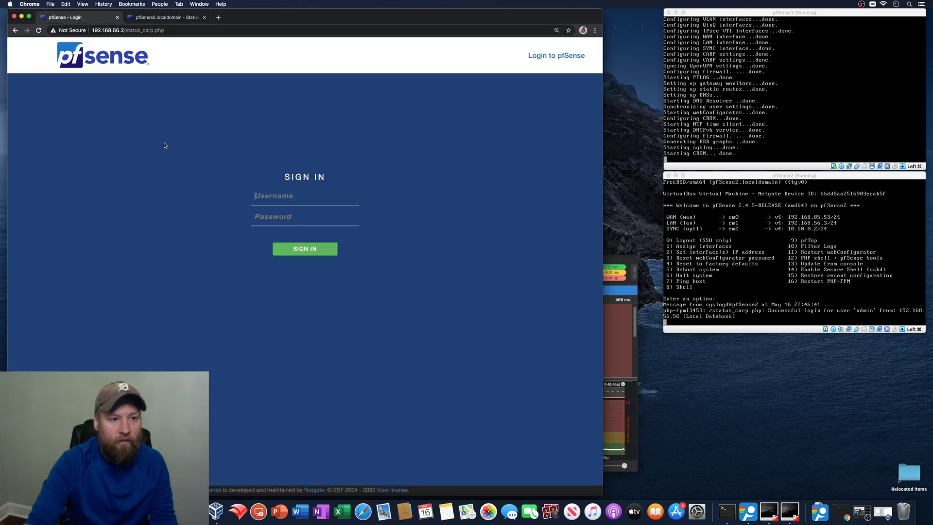
{"action": "type", "text": "admin"}
{"action": "key", "text": "Tab"}
{"action": "type", "text": "pfsense"}
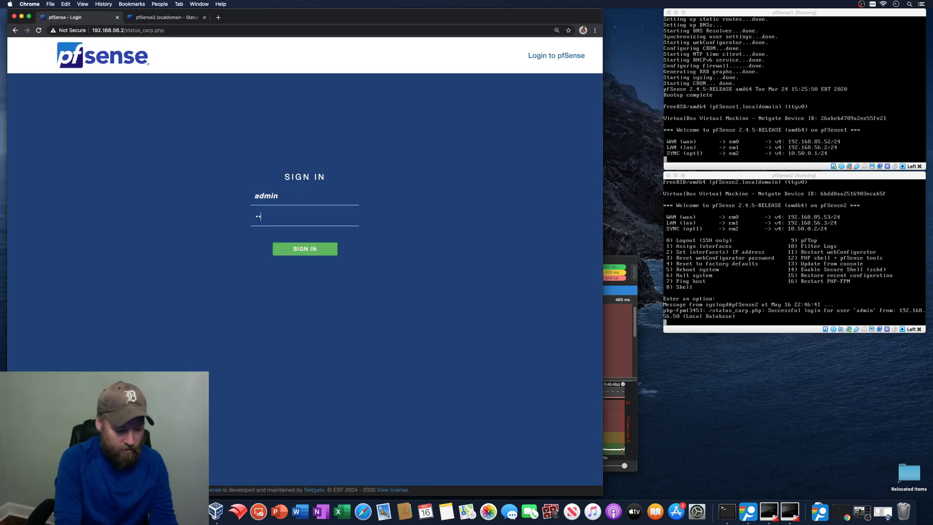
{"action": "key", "text": "Return"}
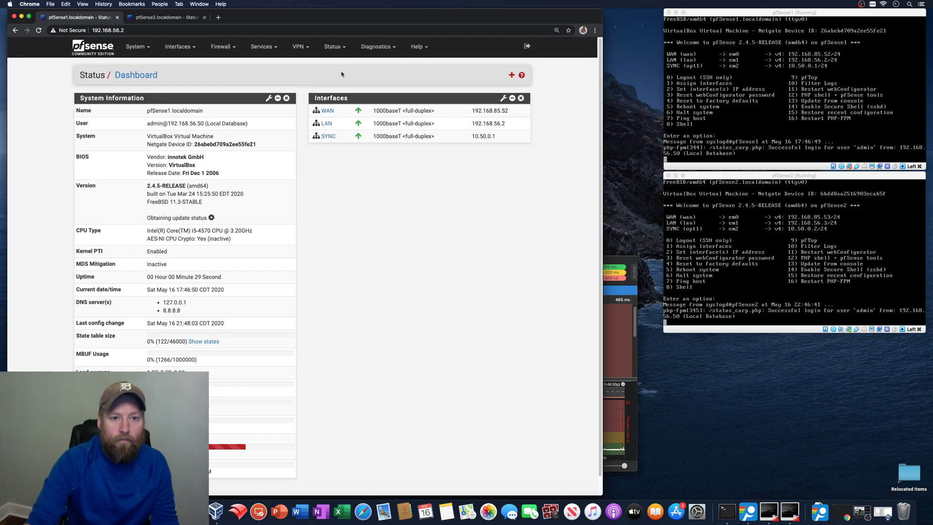
- Open Status > CARP on pfSense1 and compare: pfSense1 MASTER, pfSense2 BACKUP
{"action": "left_click", "coordinate": [335, 46]}
{"action": "left_click", "coordinate": [340, 78]}
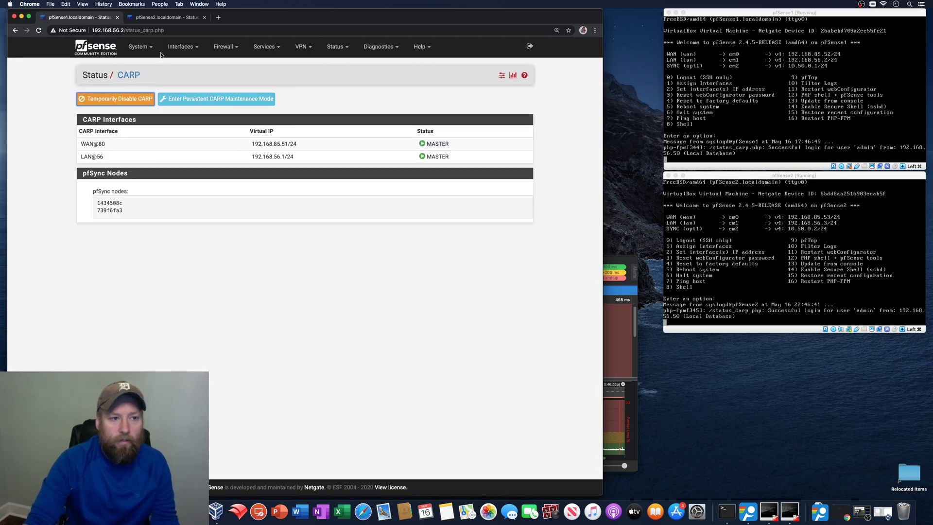
{"action": "left_click", "coordinate": [164, 18]}
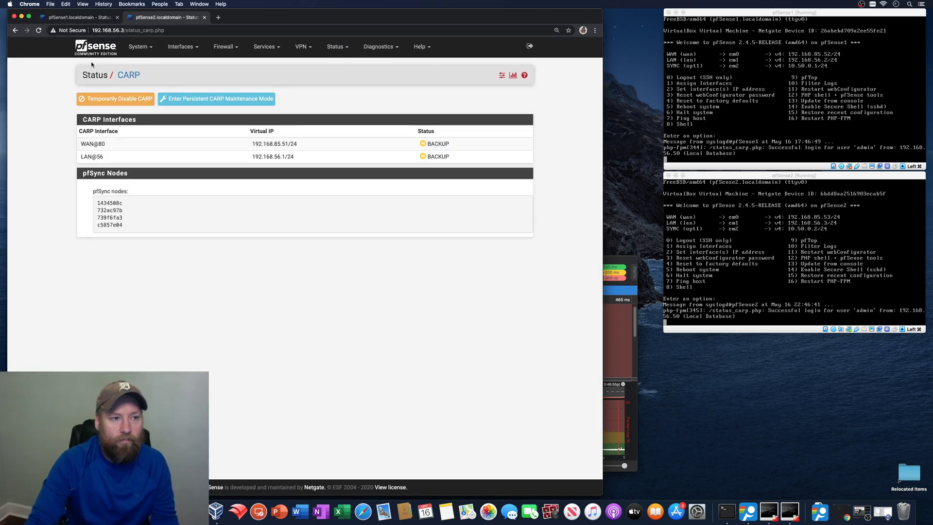
{"action": "left_click", "coordinate": [90, 18]}
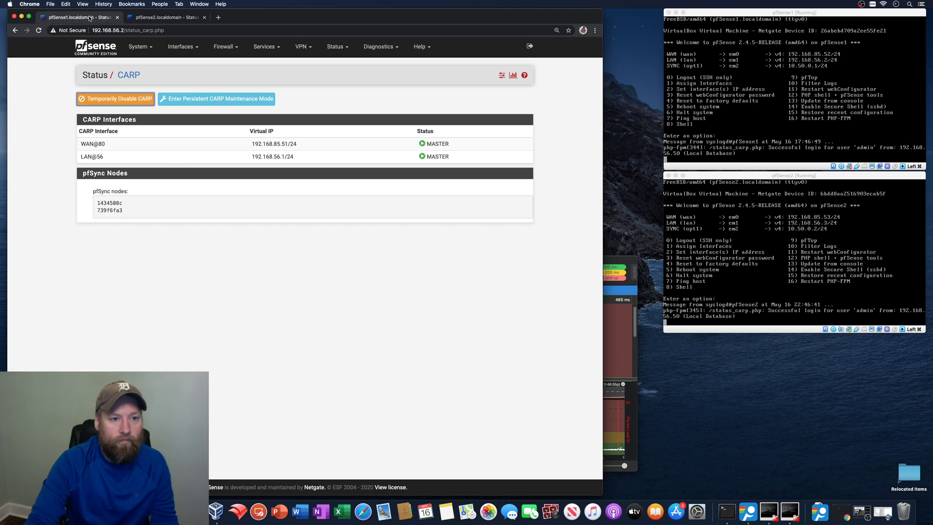
{"action": "left_click", "coordinate": [716, 154]}
- Press Enter in both the pfSense1 and pfSense2 consoles to refresh their menus
{"action": "key", "text": "Return"}
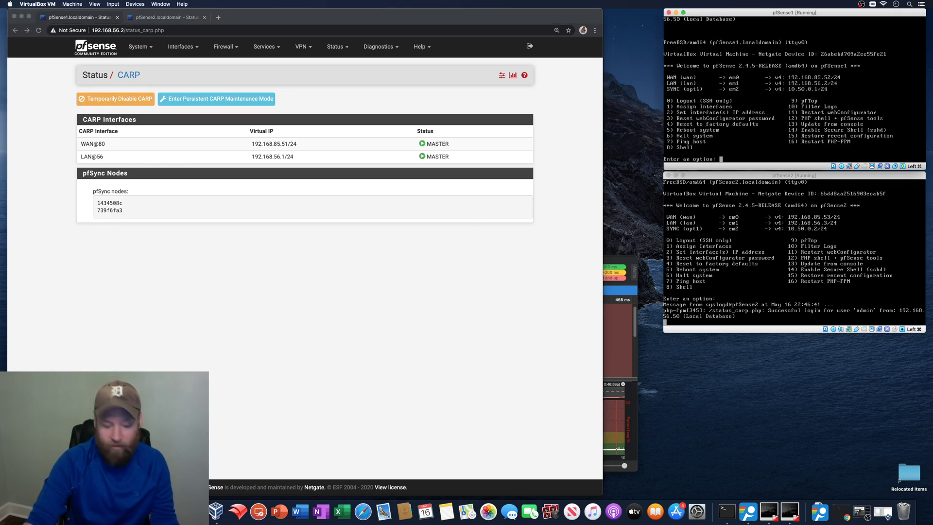
{"action": "left_click", "coordinate": [780, 280]}
{"action": "key", "text": "Return"}
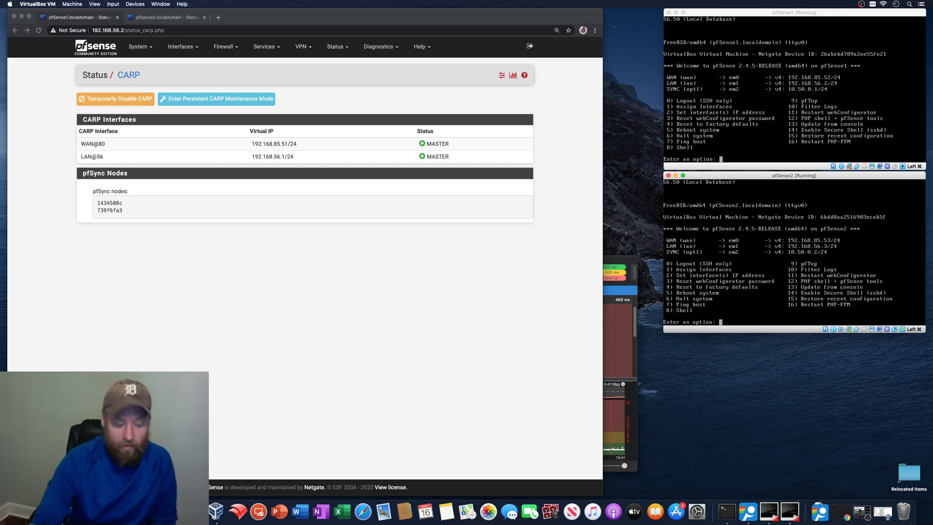
- Recheck both CARP pages, confirming pfSense1 MASTER on WAN and LAN, then bring PingPlotter forward
{"action": "left_click", "coordinate": [464, 14]}
{"action": "left_click", "coordinate": [39, 30]}
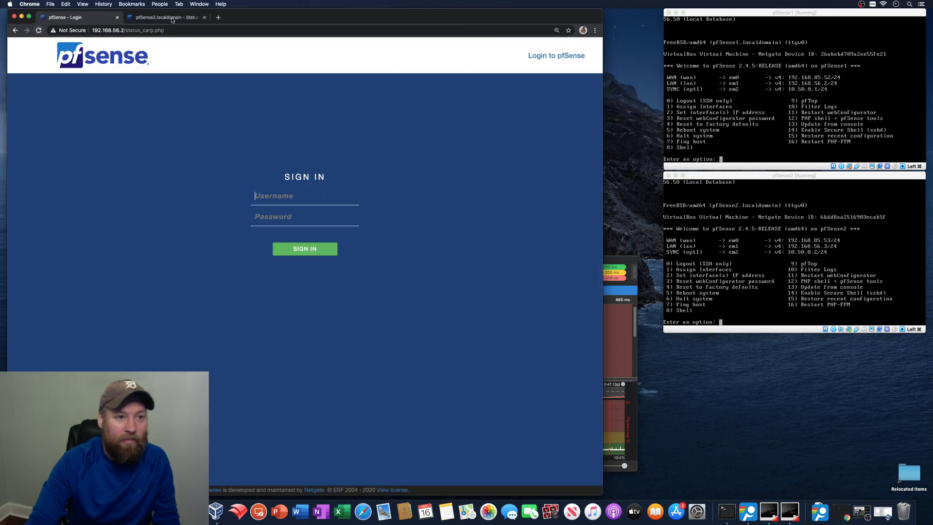
{"action": "left_click", "coordinate": [174, 18]}
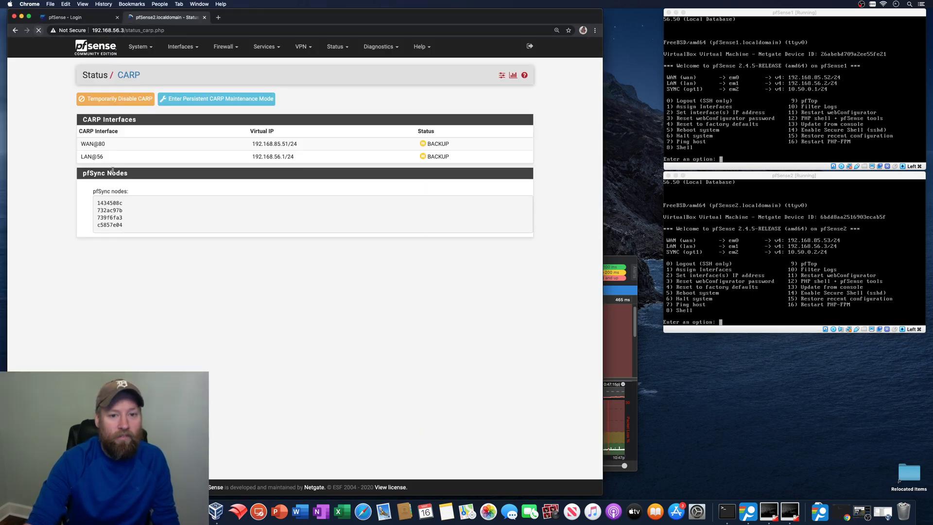
{"action": "key", "text": "super+1"}
{"action": "type", "text": "adm"}
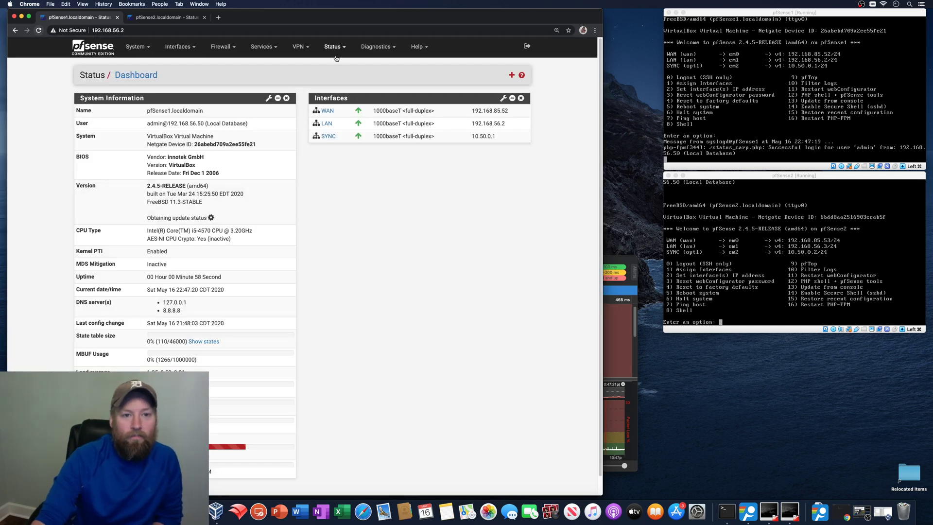
{"action": "left_click", "coordinate": [334, 47]}
{"action": "left_click", "coordinate": [340, 77]}
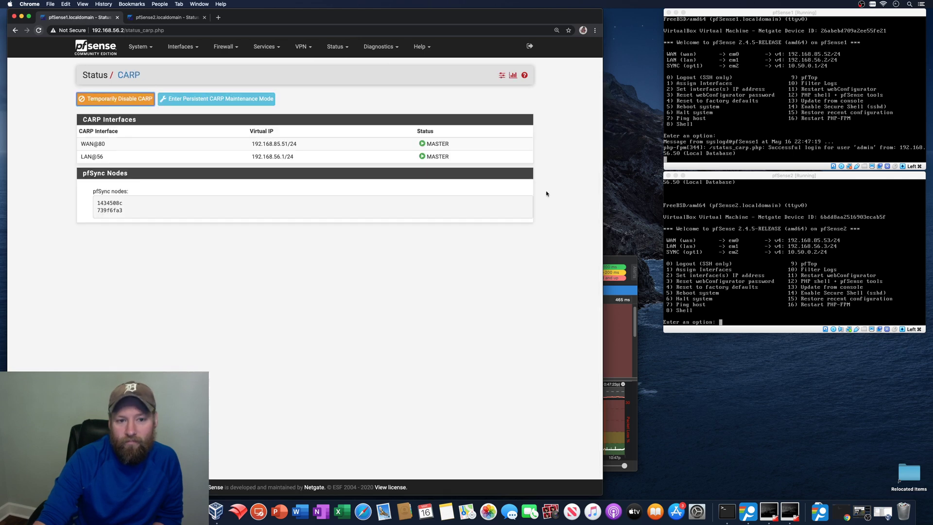
{"action": "left_click", "coordinate": [495, 315]}
{"action": "left_click", "coordinate": [610, 264]}
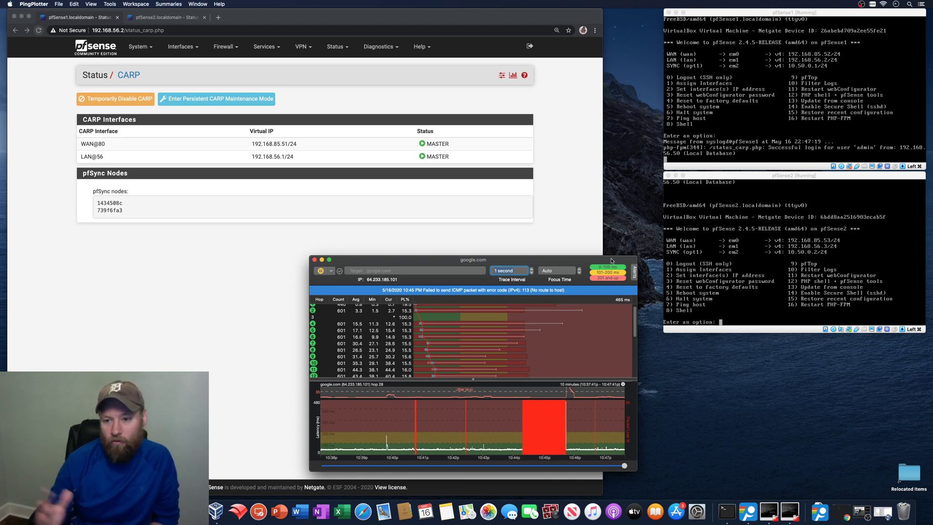
{"action": "mouse_move", "coordinate": [588, 261]}
{"action": "left_mouse_down"}
{"action": "mouse_move", "coordinate": [554, 221]}
{"action": "mouse_move", "coordinate": [576, 226]}
{"action": "mouse_move", "coordinate": [571, 237]}
{"action": "left_mouse_up"}
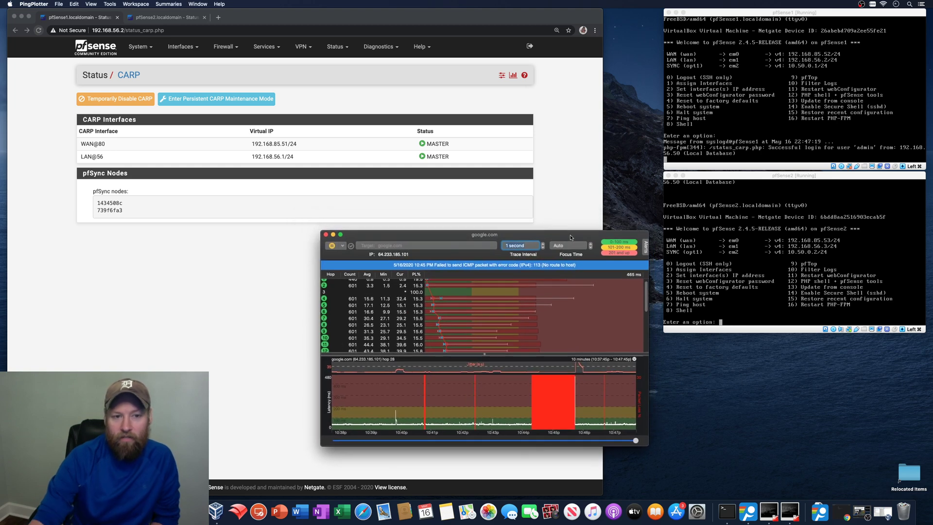